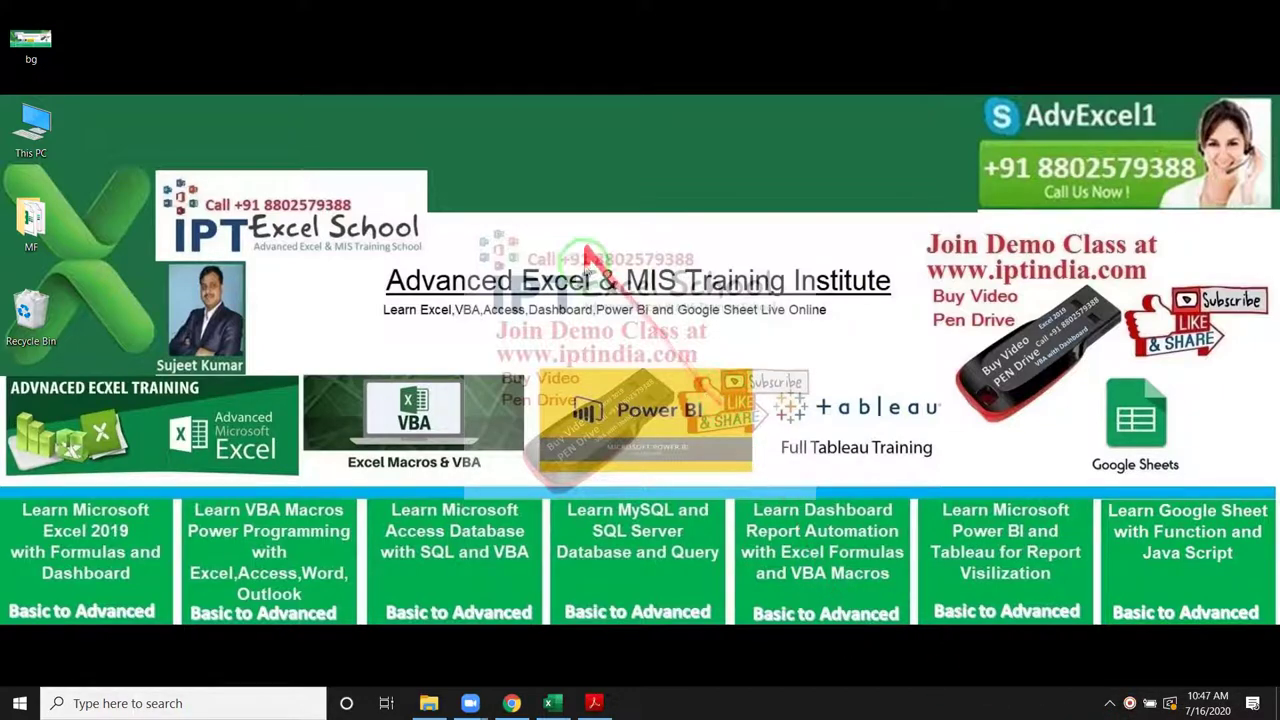
Step: Bring up Chrome from the taskbar and switch to the WhatsApp Web tab
{"action": "left_click", "coordinate": [510, 700]}
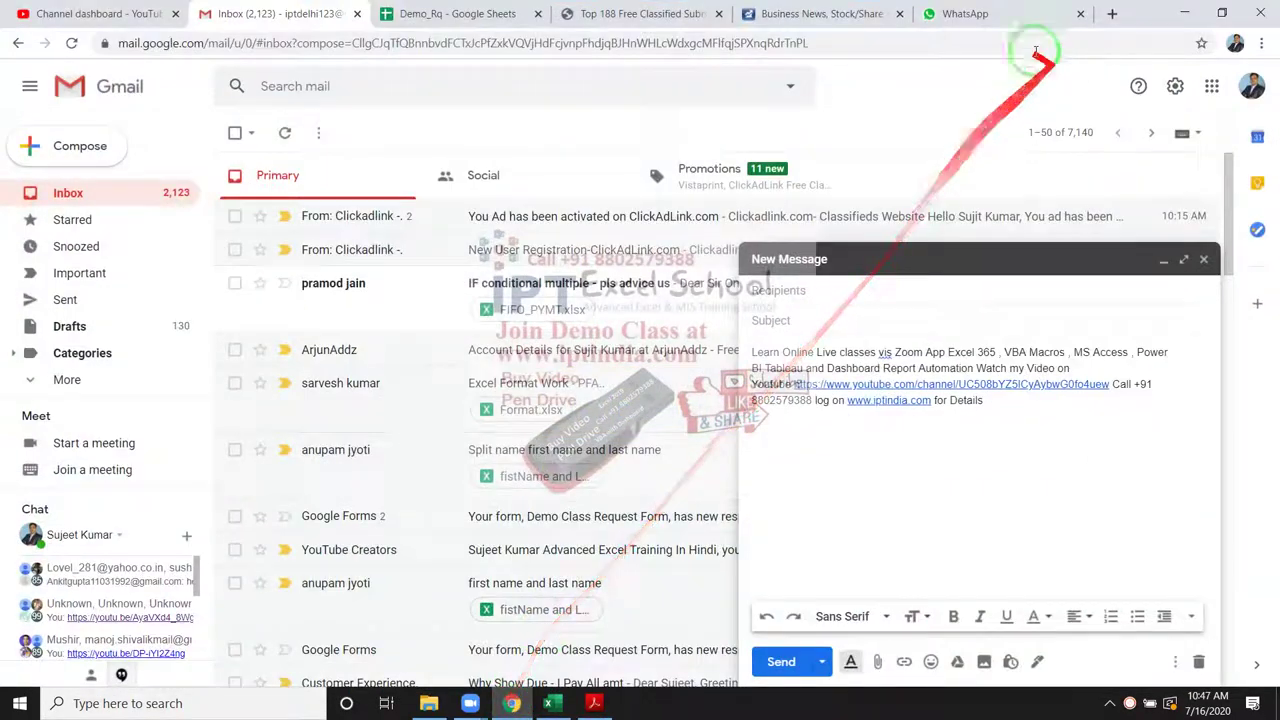
{"action": "left_click", "coordinate": [1003, 24]}
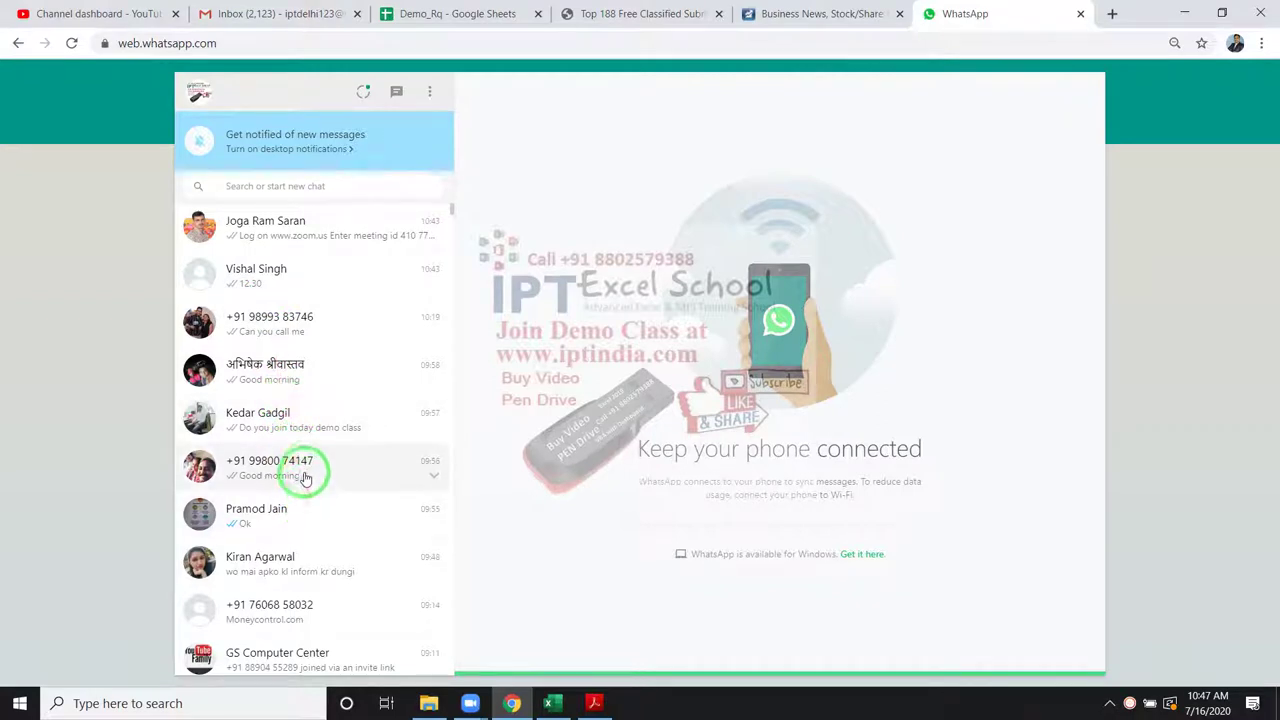
Step: Open the WhatsApp chat that shared the Moneycontrol link, briefly minimizing and restoring the browser
{"action": "scroll", "coordinate": [309, 491], "scroll_direction": "down", "scroll_amount": 1}
{"action": "scroll", "coordinate": [320, 560], "scroll_direction": "down", "scroll_amount": 2}
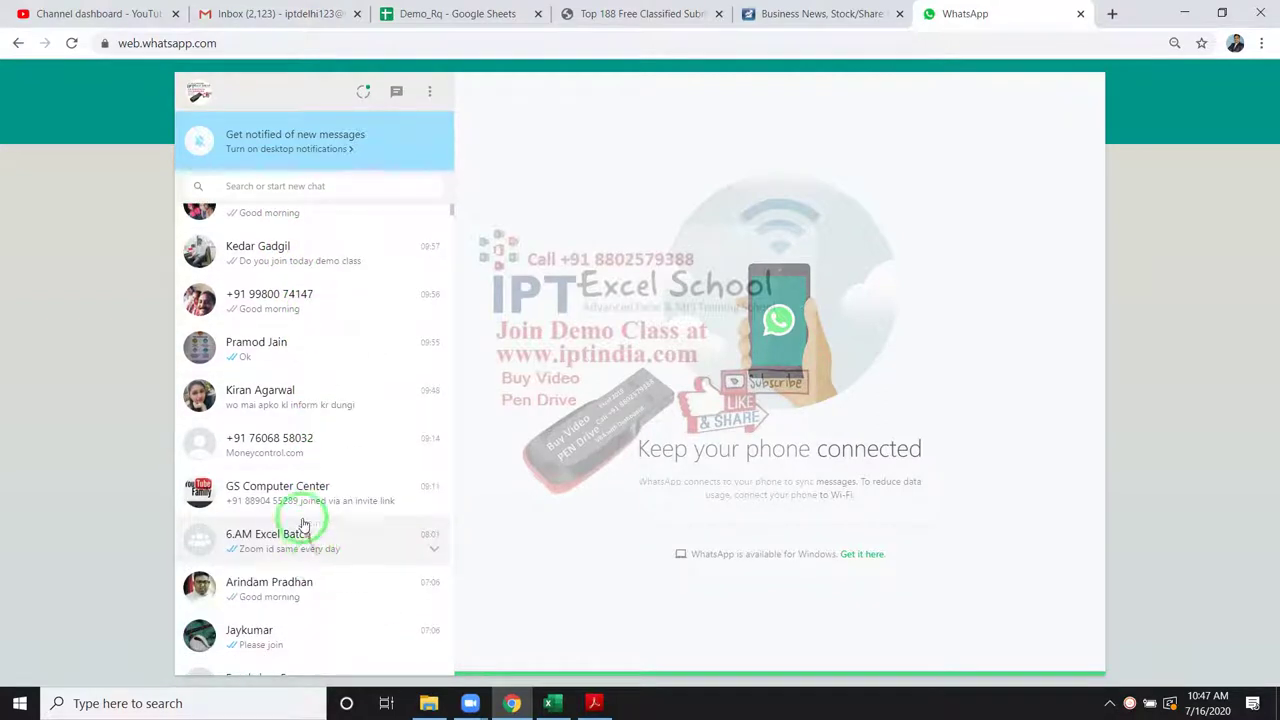
{"action": "left_click", "coordinate": [289, 462]}
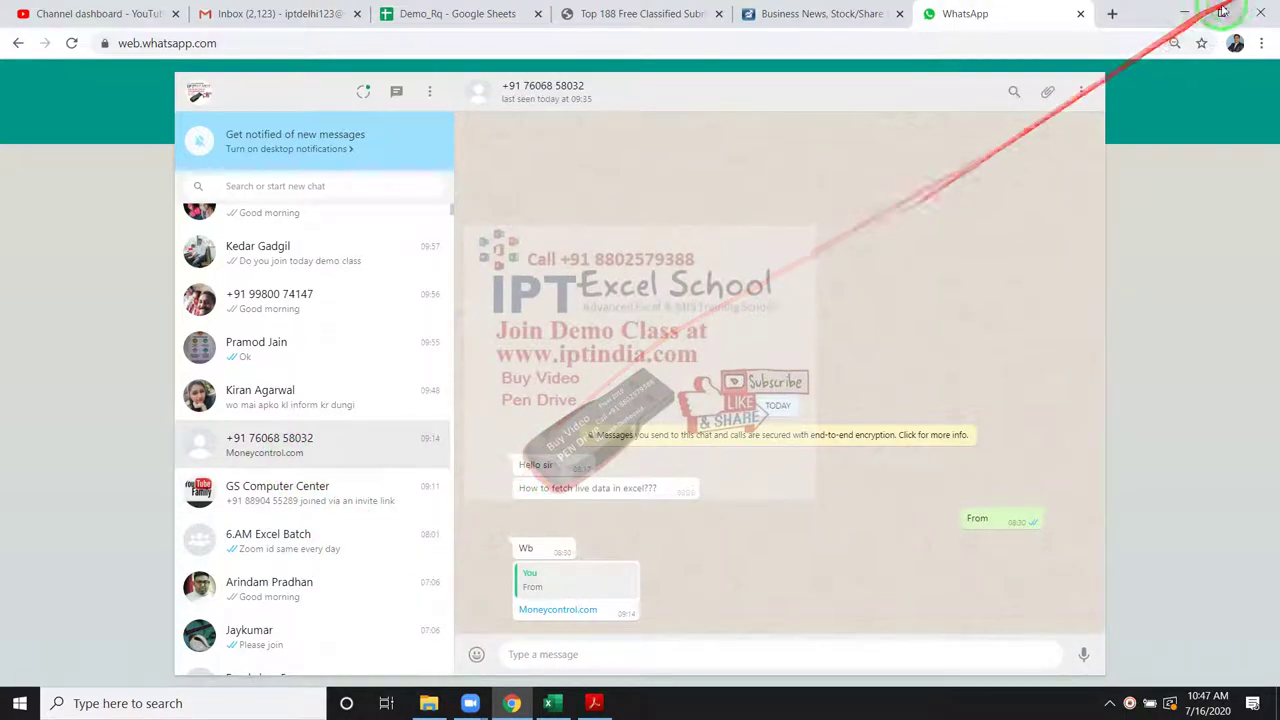
{"action": "left_click", "coordinate": [1184, 13]}
{"action": "left_click_drag", "start_coordinate": [960, 140], "coordinate": [1204, 197]}
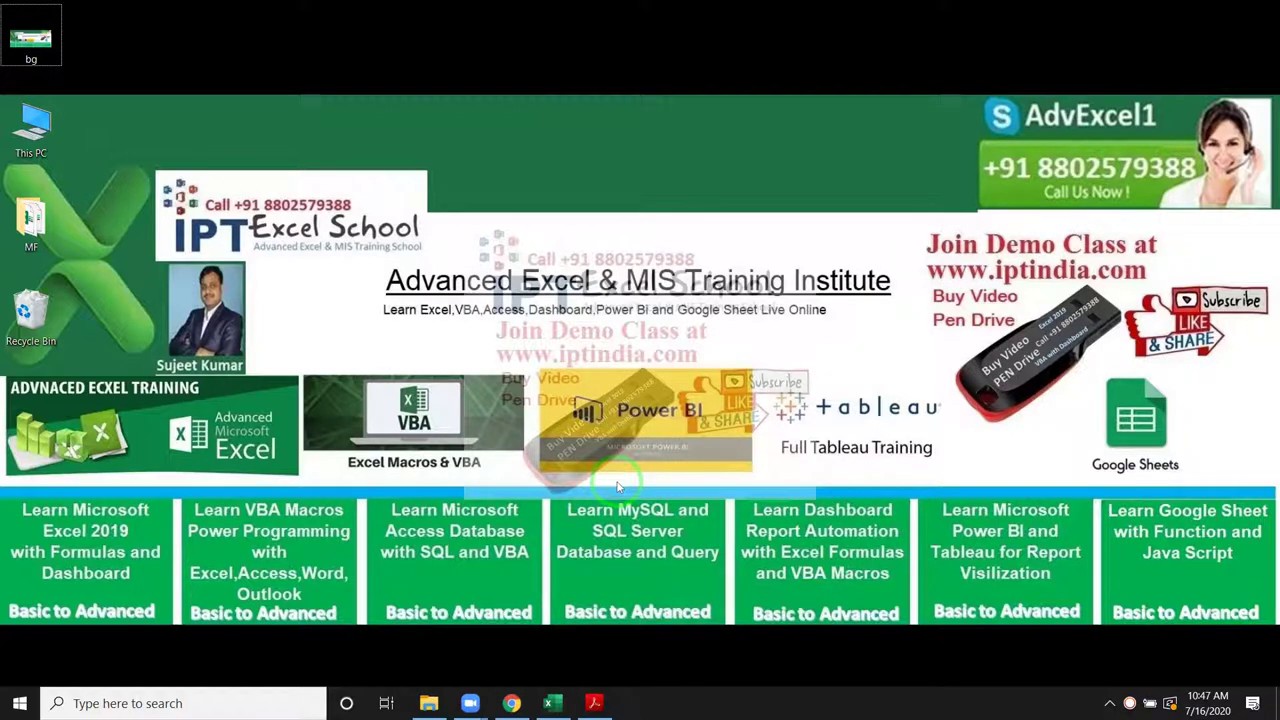
{"action": "left_click", "coordinate": [511, 703]}
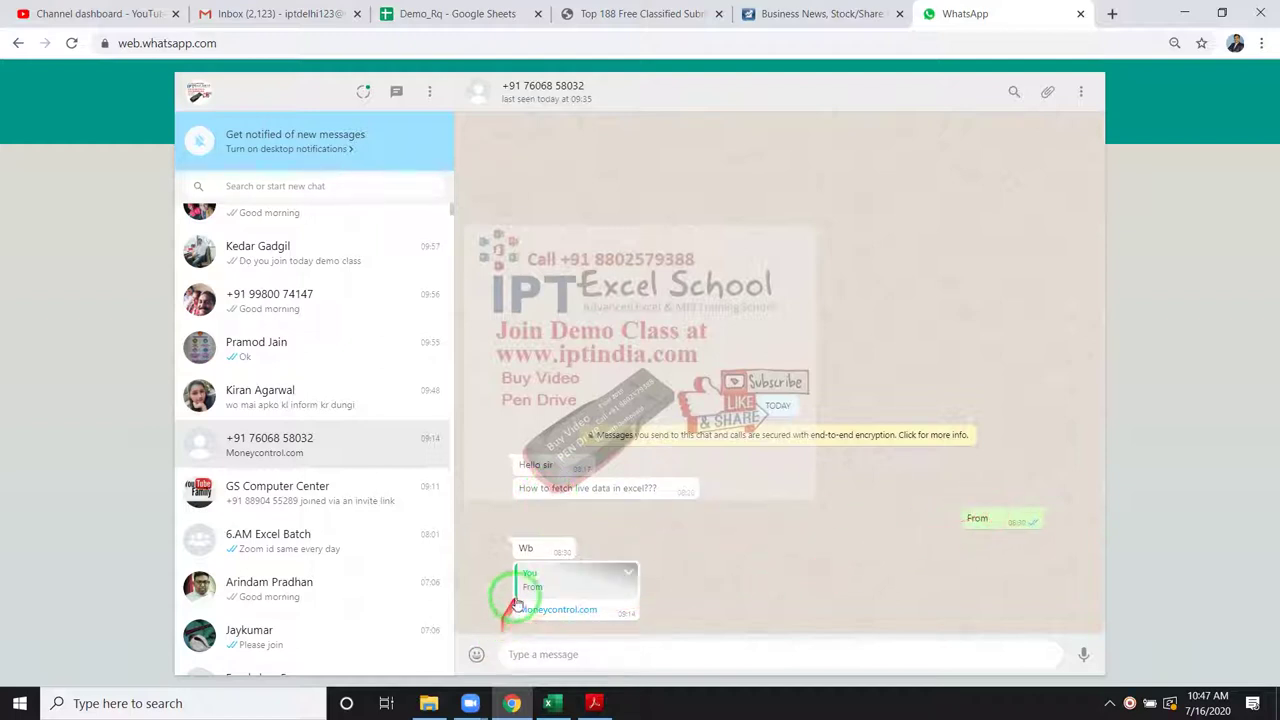
Step: Highlight the shared Moneycontrol.com link text and switch to the open Moneycontrol tab
{"action": "left_click", "coordinate": [588, 612]}
{"action": "left_click_drag", "start_coordinate": [588, 612], "coordinate": [523, 618]}
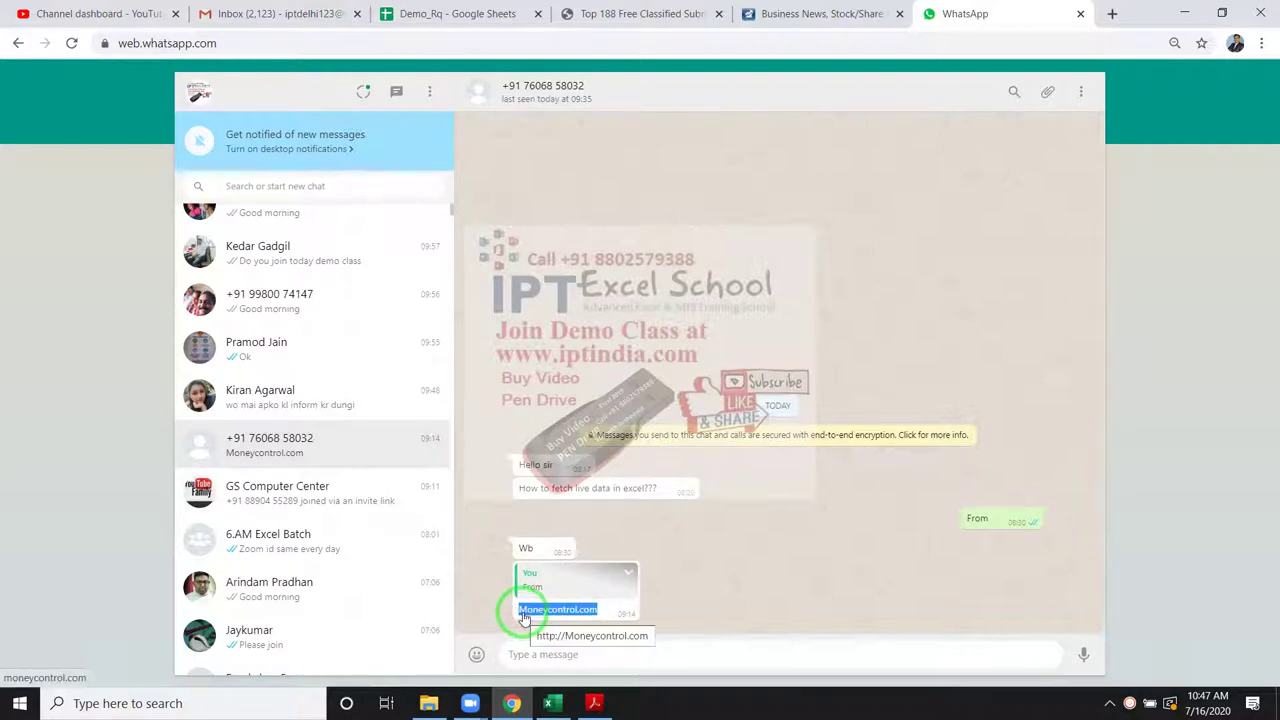
{"action": "left_click", "coordinate": [812, 14]}
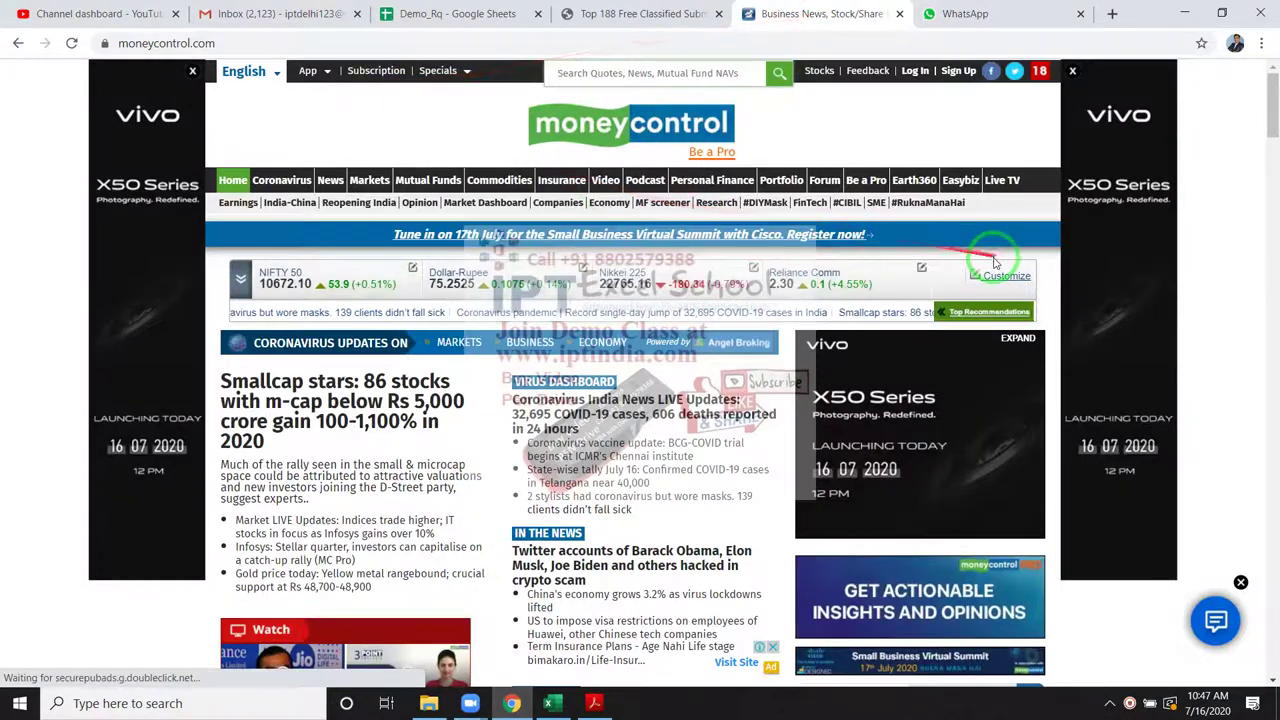
Step: Browse the Moneycontrol homepage and go to the Markets page
{"action": "scroll", "coordinate": [995, 263], "scroll_direction": "down", "scroll_amount": 3}
{"action": "scroll", "coordinate": [995, 263], "scroll_direction": "down", "scroll_amount": 1}
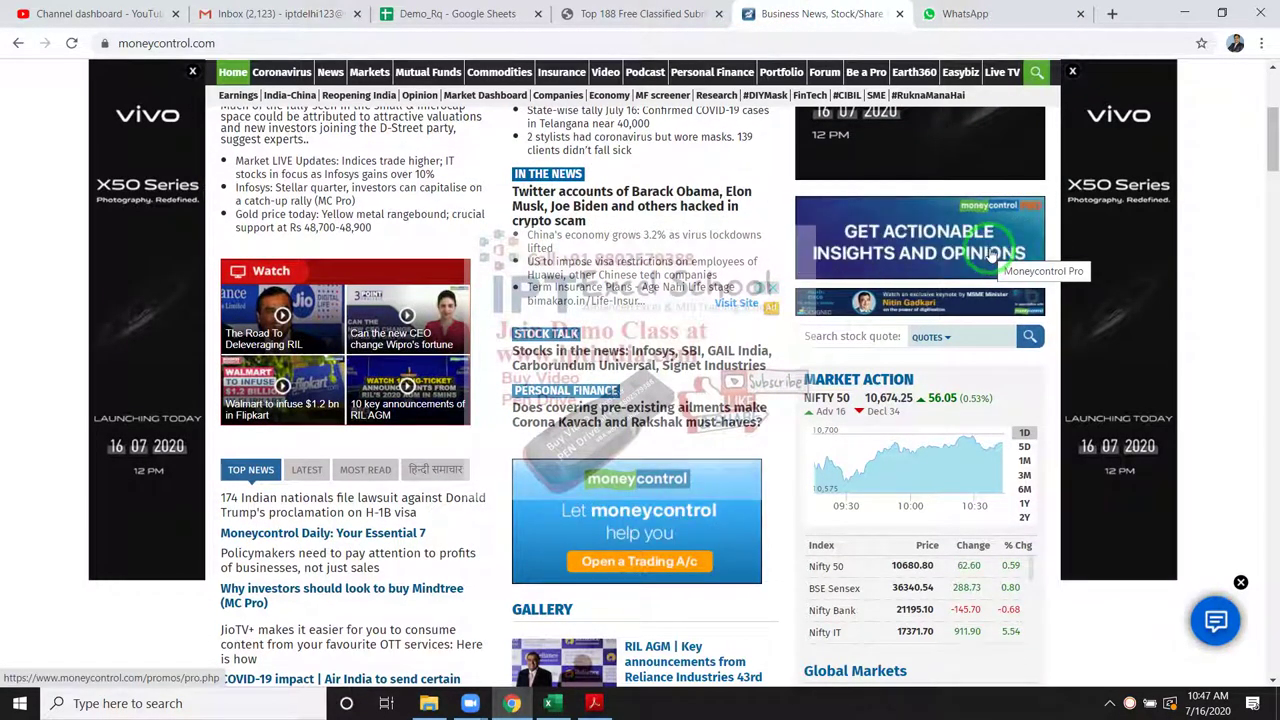
{"action": "scroll", "coordinate": [995, 262], "scroll_direction": "up", "scroll_amount": 3}
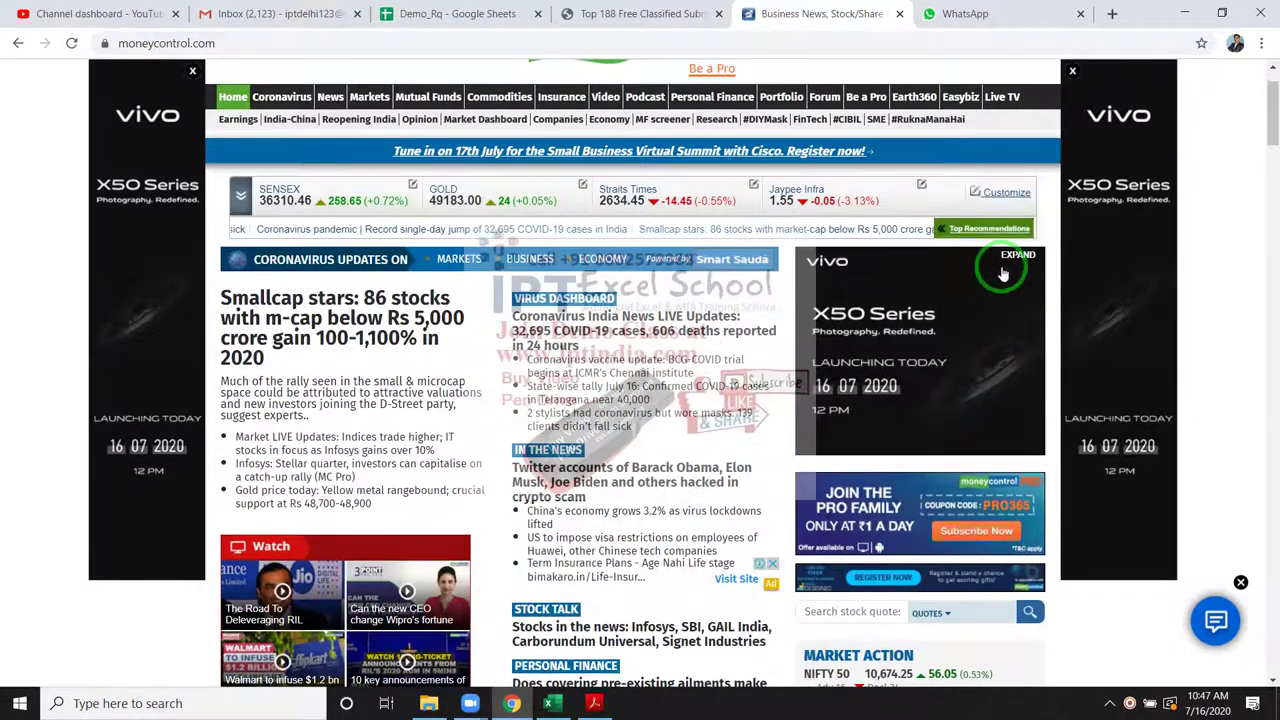
{"action": "scroll", "coordinate": [1000, 271], "scroll_direction": "down", "scroll_amount": 1}
{"action": "scroll", "coordinate": [951, 263], "scroll_direction": "down", "scroll_amount": 4}
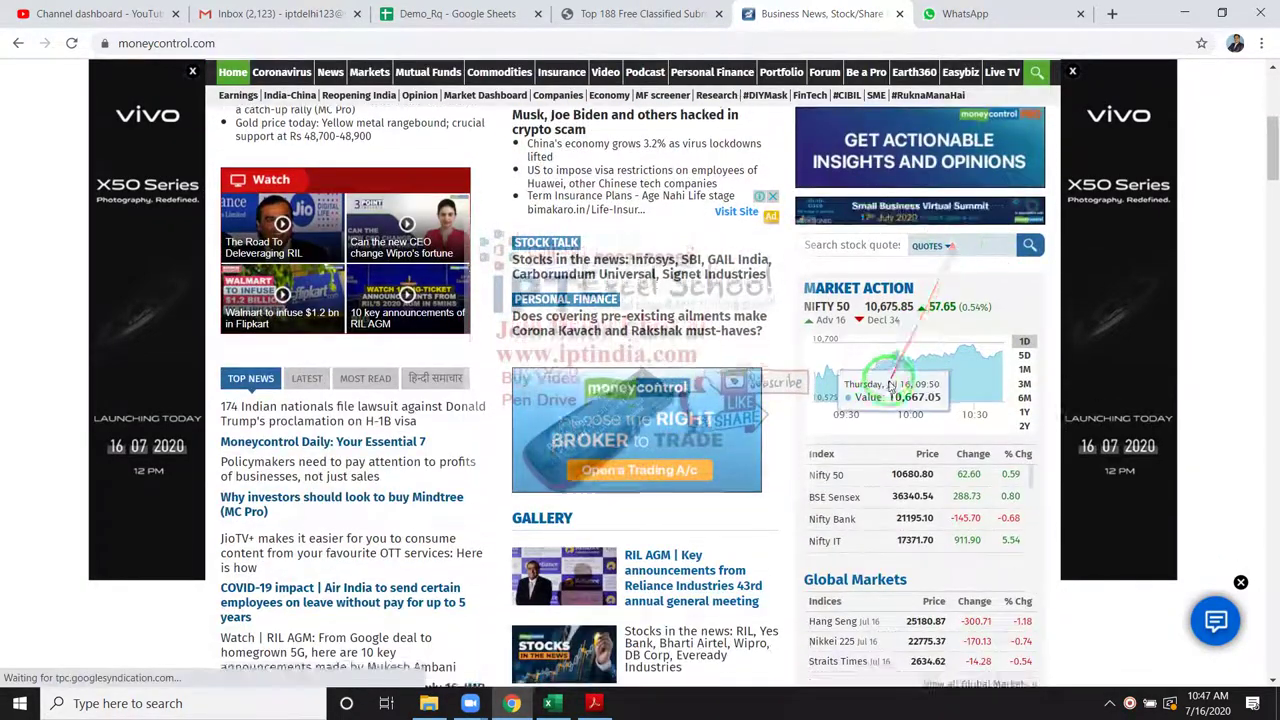
{"action": "scroll", "coordinate": [910, 360], "scroll_direction": "down", "scroll_amount": 2}
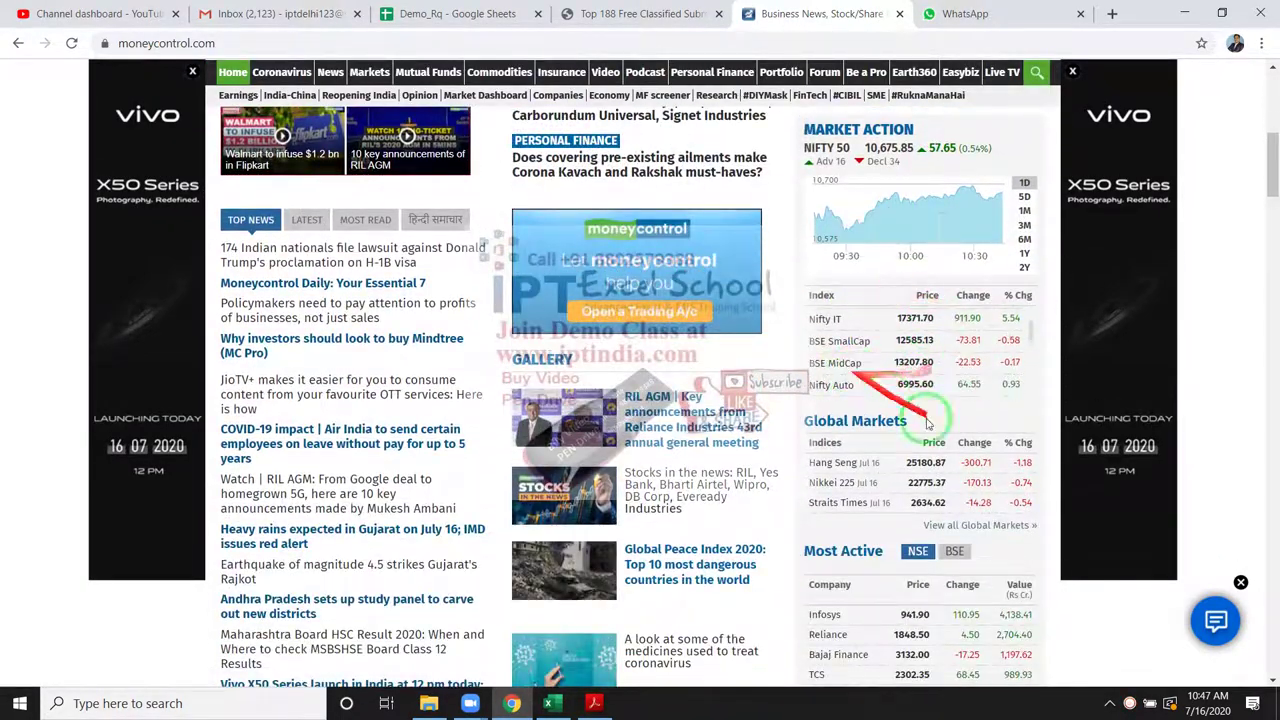
{"action": "scroll", "coordinate": [920, 532], "scroll_direction": "down", "scroll_amount": 2}
{"action": "scroll", "coordinate": [957, 540], "scroll_direction": "down", "scroll_amount": 2}
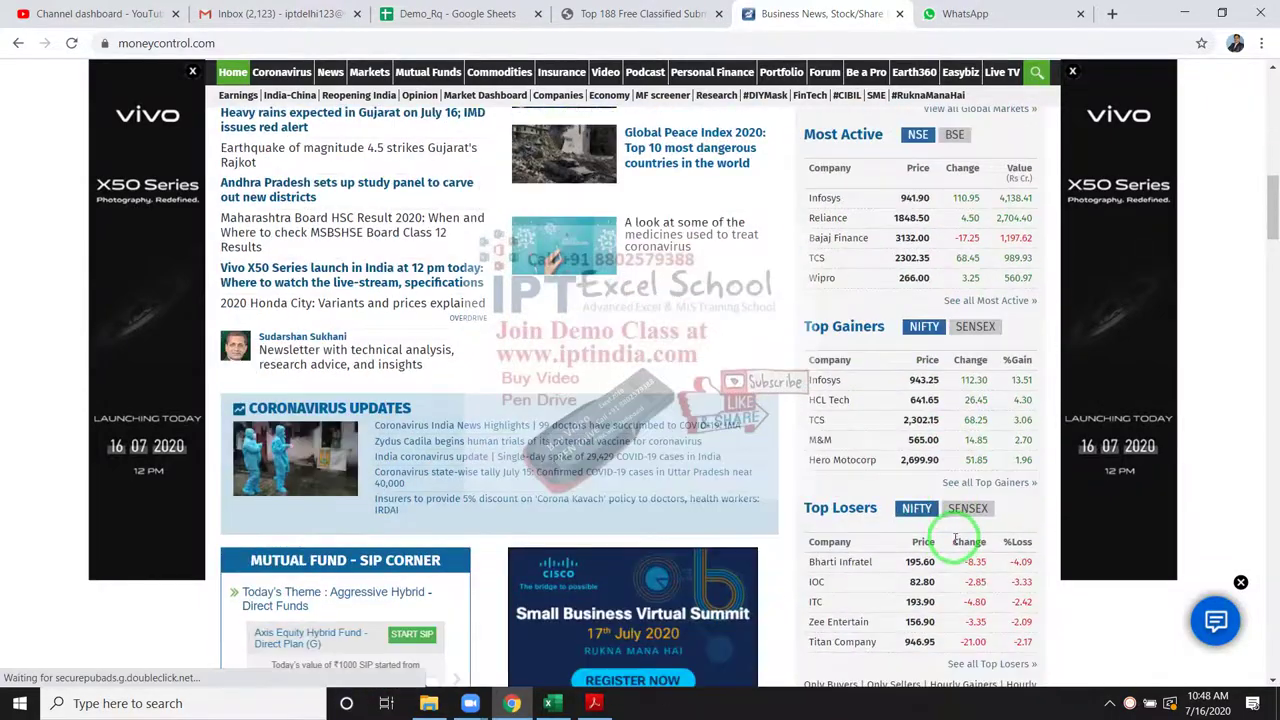
{"action": "scroll", "coordinate": [930, 500], "scroll_direction": "up", "scroll_amount": 4}
{"action": "scroll", "coordinate": [900, 465], "scroll_direction": "up", "scroll_amount": 5}
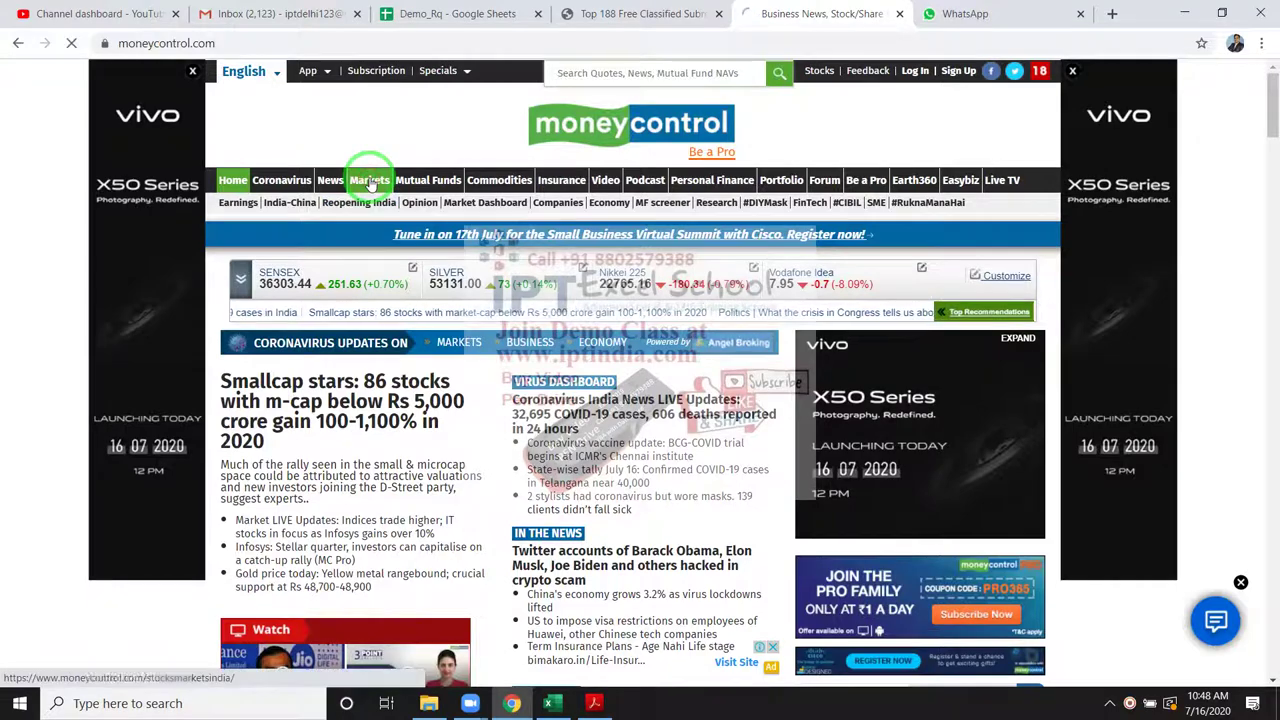
{"action": "left_click", "coordinate": [369, 181]}
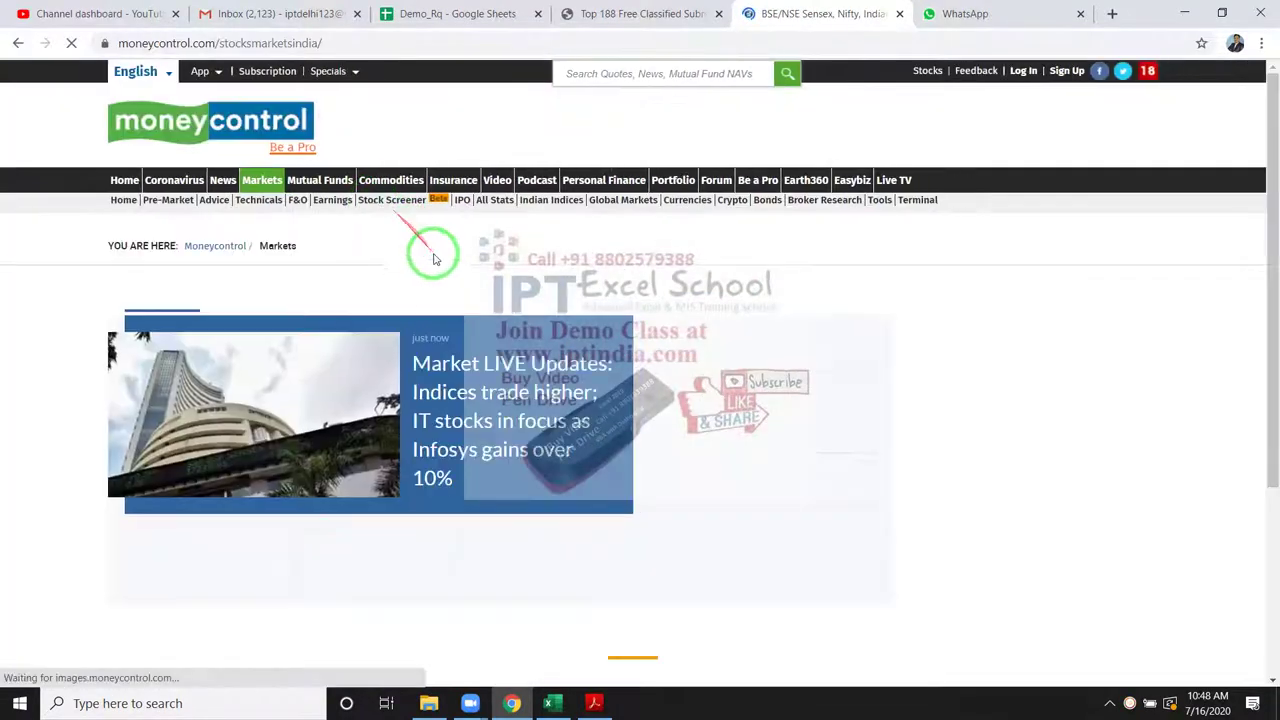
Step: Find the Market Action indices table and open the NIFTY 50 index page
{"action": "scroll", "coordinate": [455, 285], "scroll_direction": "down", "scroll_amount": 3}
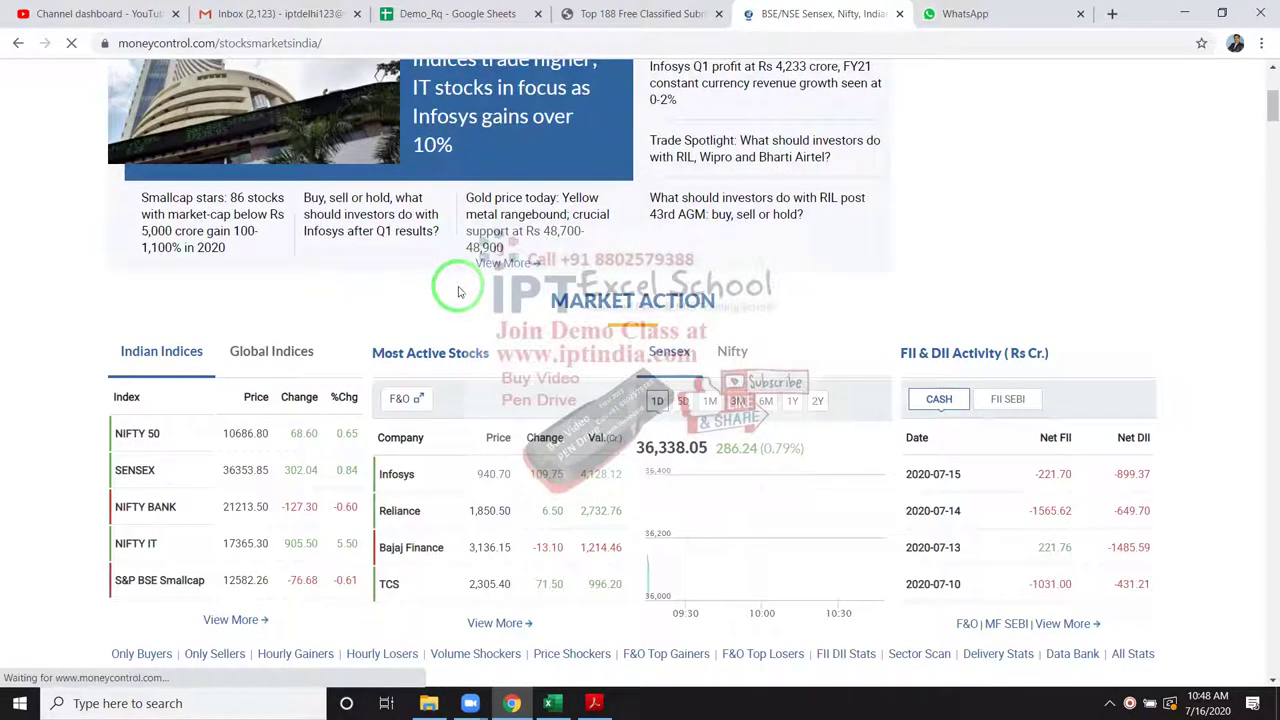
{"action": "scroll", "coordinate": [451, 286], "scroll_direction": "down", "scroll_amount": 2}
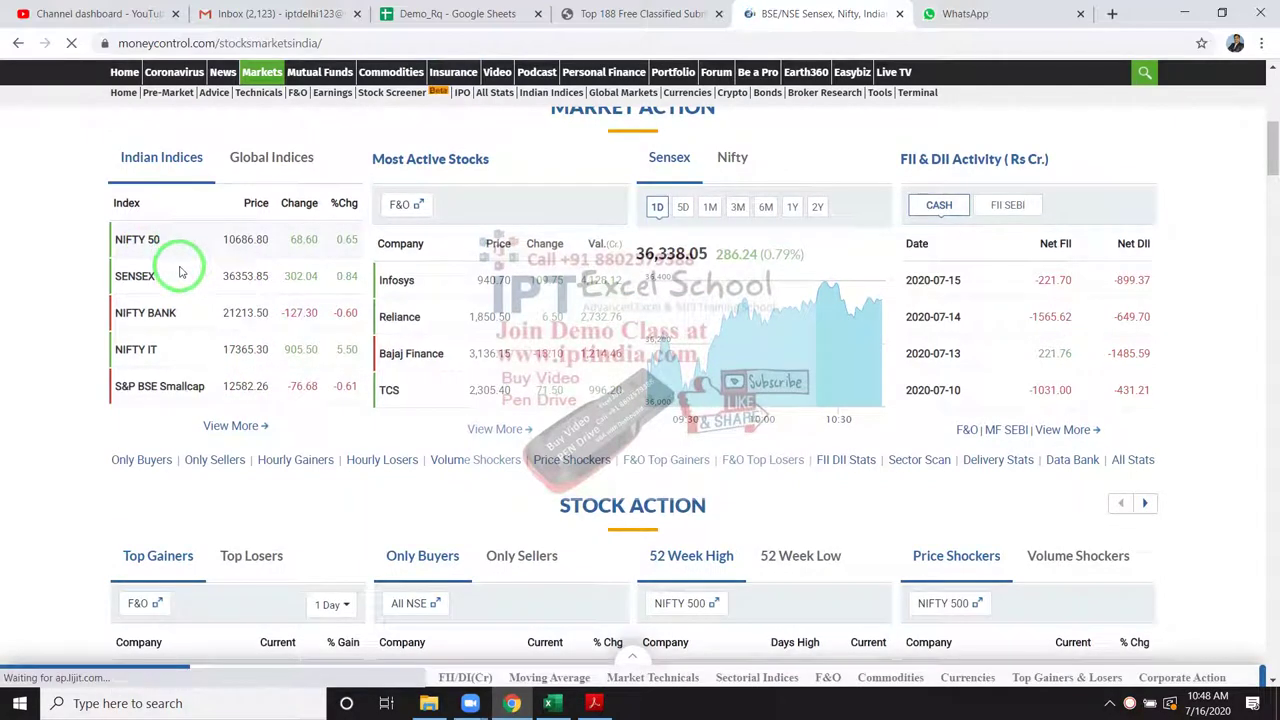
{"action": "scroll", "coordinate": [177, 258], "scroll_direction": "down", "scroll_amount": 3}
{"action": "scroll", "coordinate": [171, 280], "scroll_direction": "up", "scroll_amount": 2}
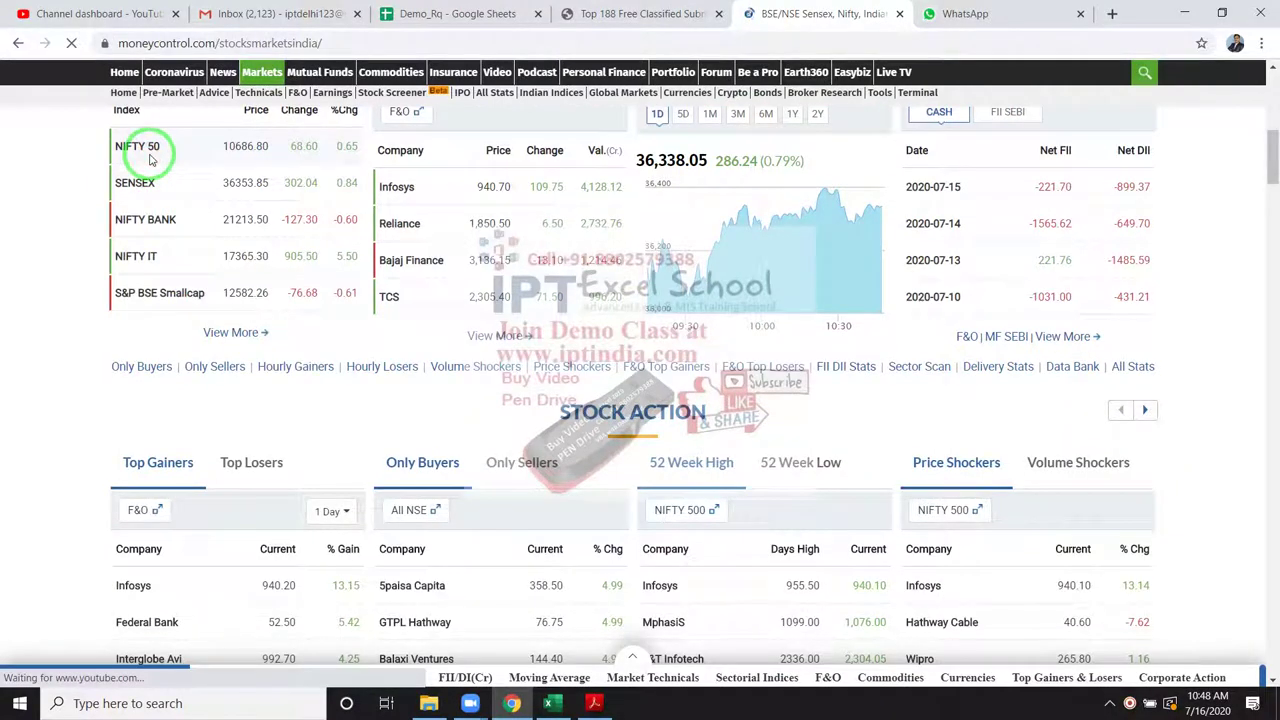
{"action": "scroll", "coordinate": [130, 220], "scroll_direction": "up", "scroll_amount": 2}
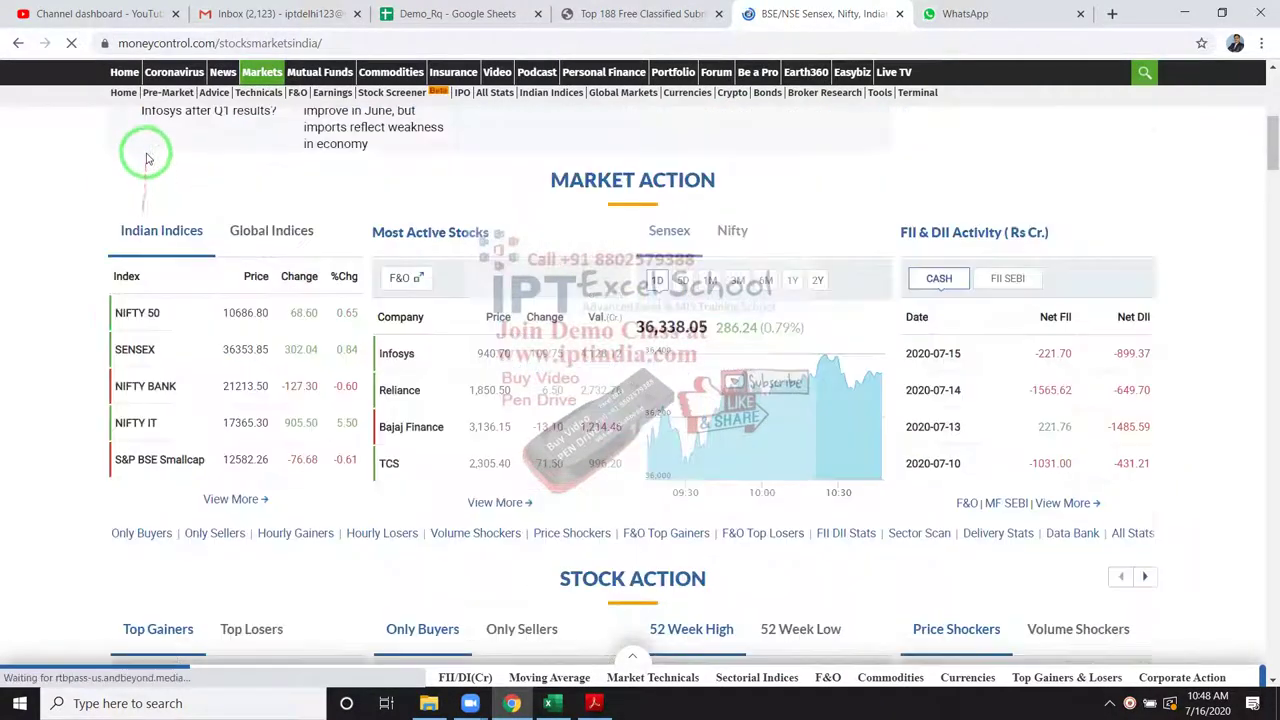
{"action": "left_click", "coordinate": [136, 312]}
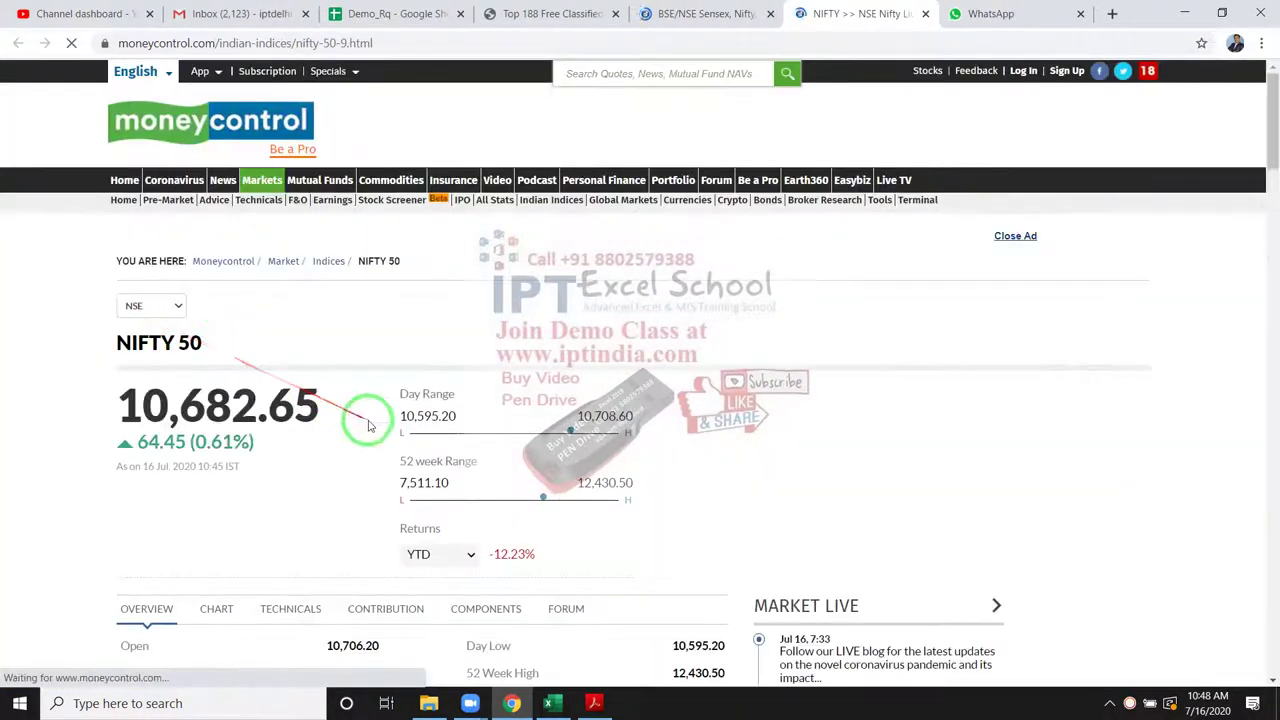
{"action": "scroll", "coordinate": [370, 430], "scroll_direction": "down", "scroll_amount": 4}
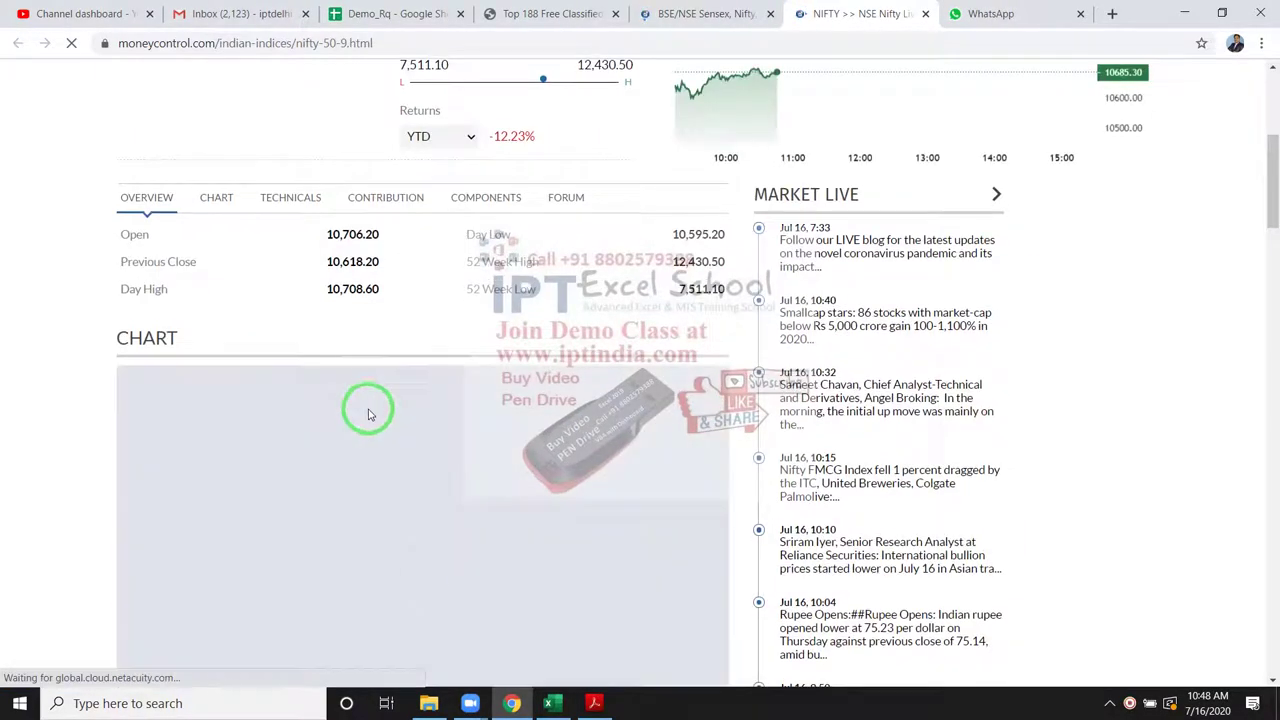
{"action": "scroll", "coordinate": [364, 403], "scroll_direction": "down", "scroll_amount": 3}
{"action": "scroll", "coordinate": [366, 402], "scroll_direction": "down", "scroll_amount": 1}
{"action": "scroll", "coordinate": [366, 403], "scroll_direction": "down", "scroll_amount": 1}
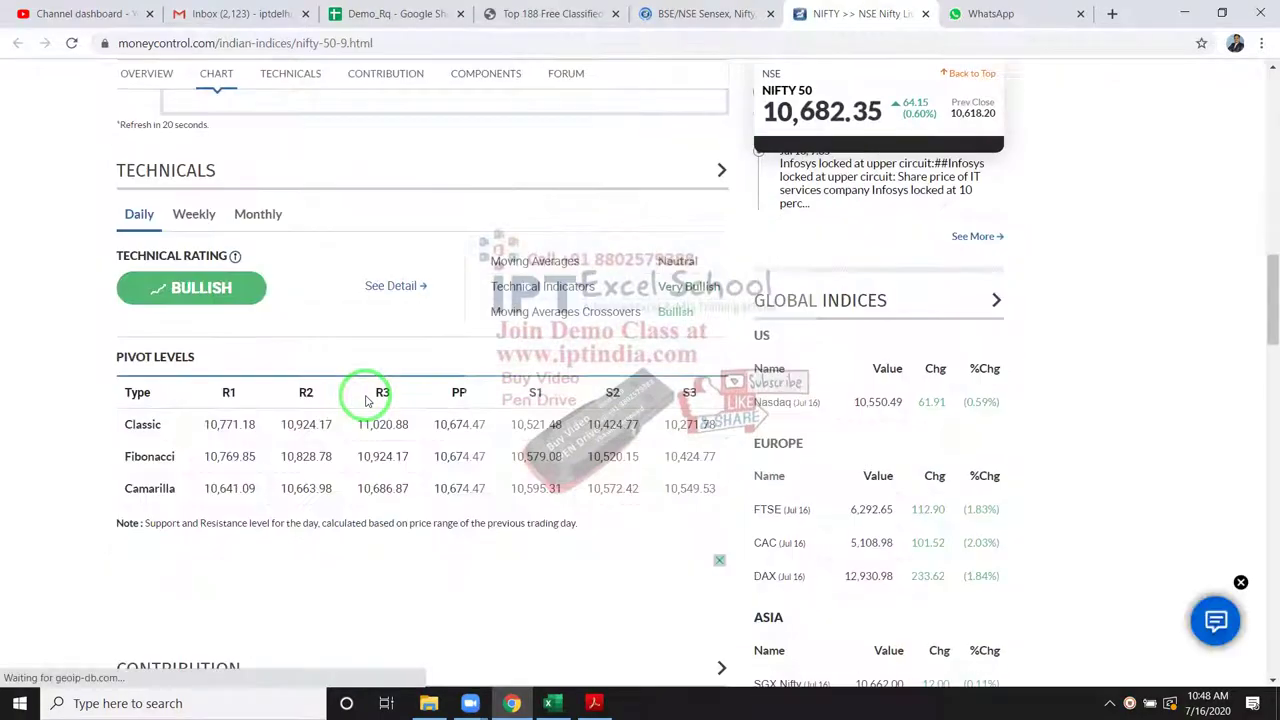
{"action": "scroll", "coordinate": [366, 403], "scroll_direction": "down", "scroll_amount": 3}
{"action": "scroll", "coordinate": [366, 403], "scroll_direction": "down", "scroll_amount": 2}
{"action": "scroll", "coordinate": [366, 403], "scroll_direction": "down", "scroll_amount": 1}
{"action": "scroll", "coordinate": [366, 403], "scroll_direction": "down", "scroll_amount": 3}
{"action": "scroll", "coordinate": [366, 403], "scroll_direction": "up", "scroll_amount": 7}
{"action": "scroll", "coordinate": [370, 405], "scroll_direction": "up", "scroll_amount": 5}
{"action": "scroll", "coordinate": [372, 407], "scroll_direction": "up", "scroll_amount": 4}
{"action": "scroll", "coordinate": [372, 406], "scroll_direction": "up", "scroll_amount": 2}
{"action": "scroll", "coordinate": [366, 400], "scroll_direction": "down", "scroll_amount": 3}
{"action": "scroll", "coordinate": [380, 390], "scroll_direction": "down", "scroll_amount": 1}
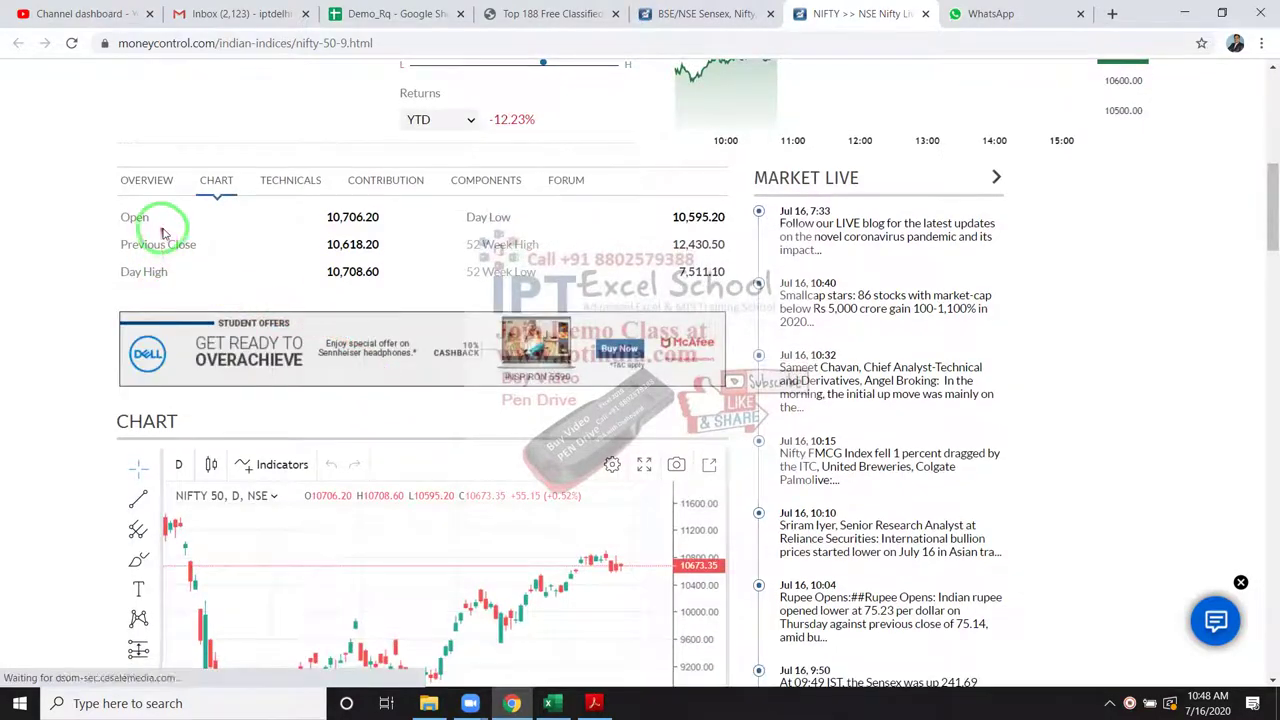
{"action": "scroll", "coordinate": [177, 243], "scroll_direction": "up", "scroll_amount": 3}
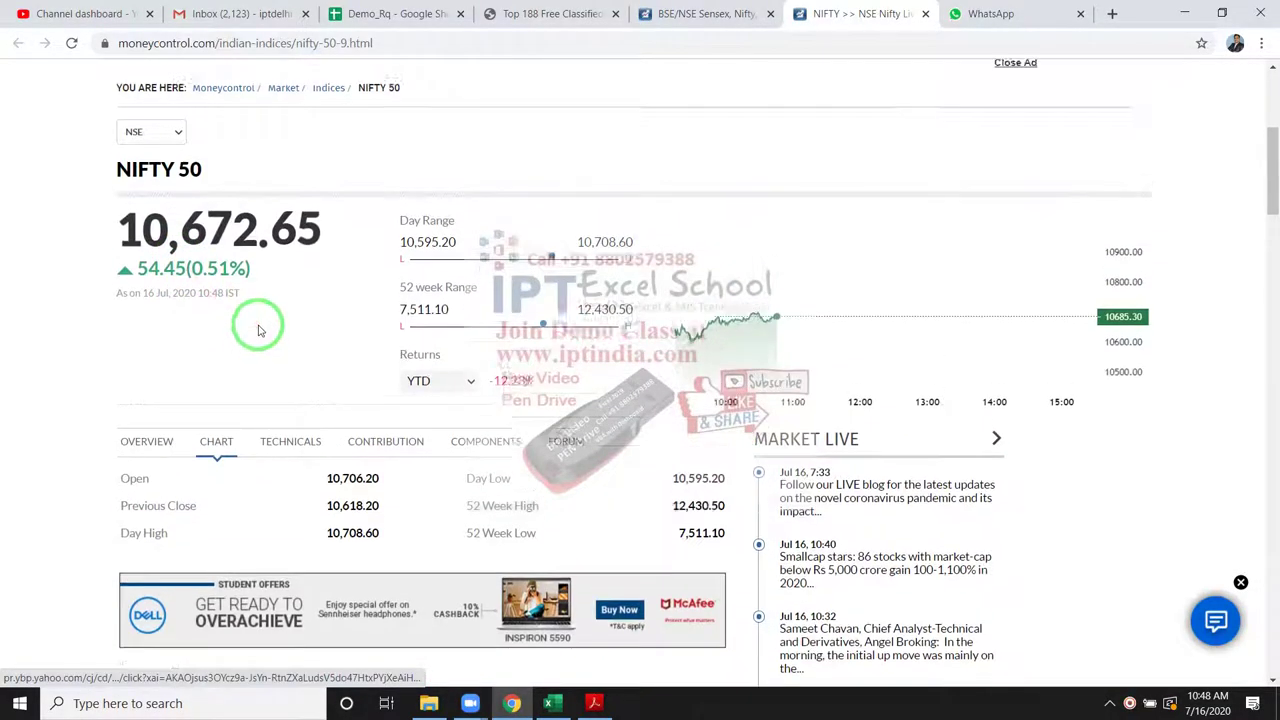
{"action": "scroll", "coordinate": [300, 400], "scroll_direction": "down", "scroll_amount": 3}
{"action": "scroll", "coordinate": [318, 418], "scroll_direction": "down", "scroll_amount": 3}
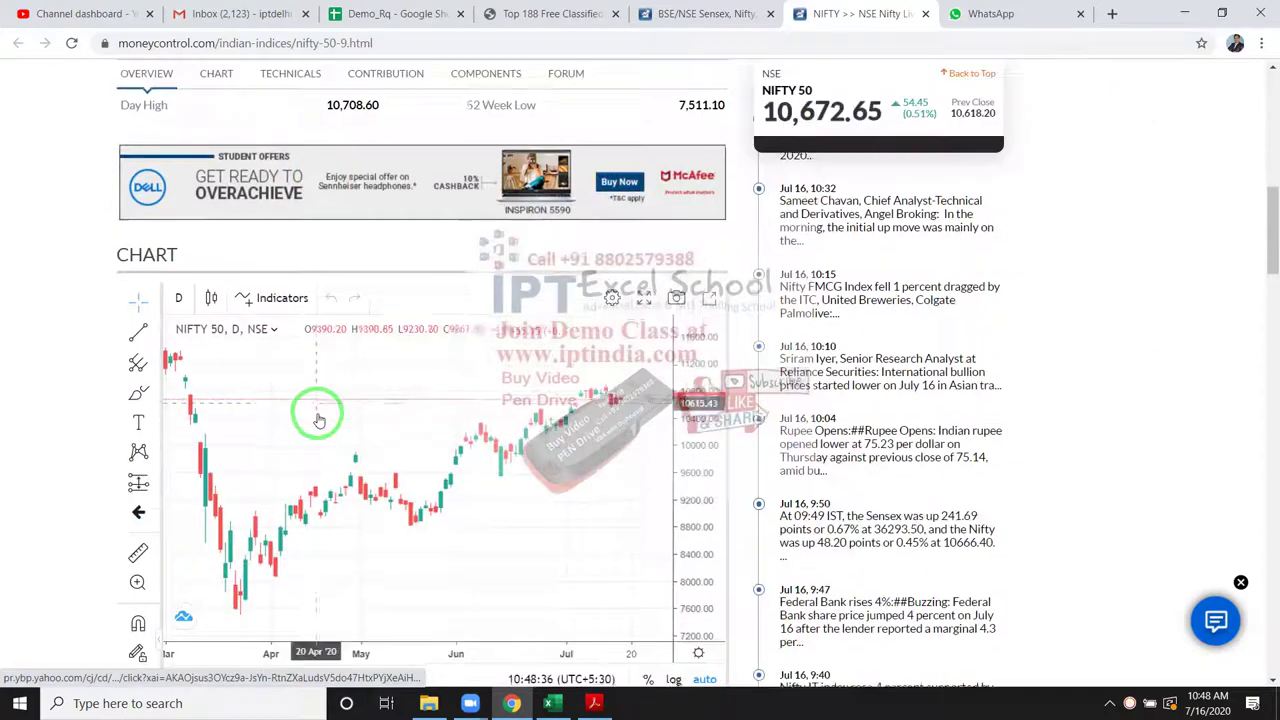
{"action": "scroll", "coordinate": [318, 414], "scroll_direction": "down", "scroll_amount": 3}
{"action": "scroll", "coordinate": [323, 414], "scroll_direction": "down", "scroll_amount": 1}
{"action": "scroll", "coordinate": [328, 408], "scroll_direction": "down", "scroll_amount": 1}
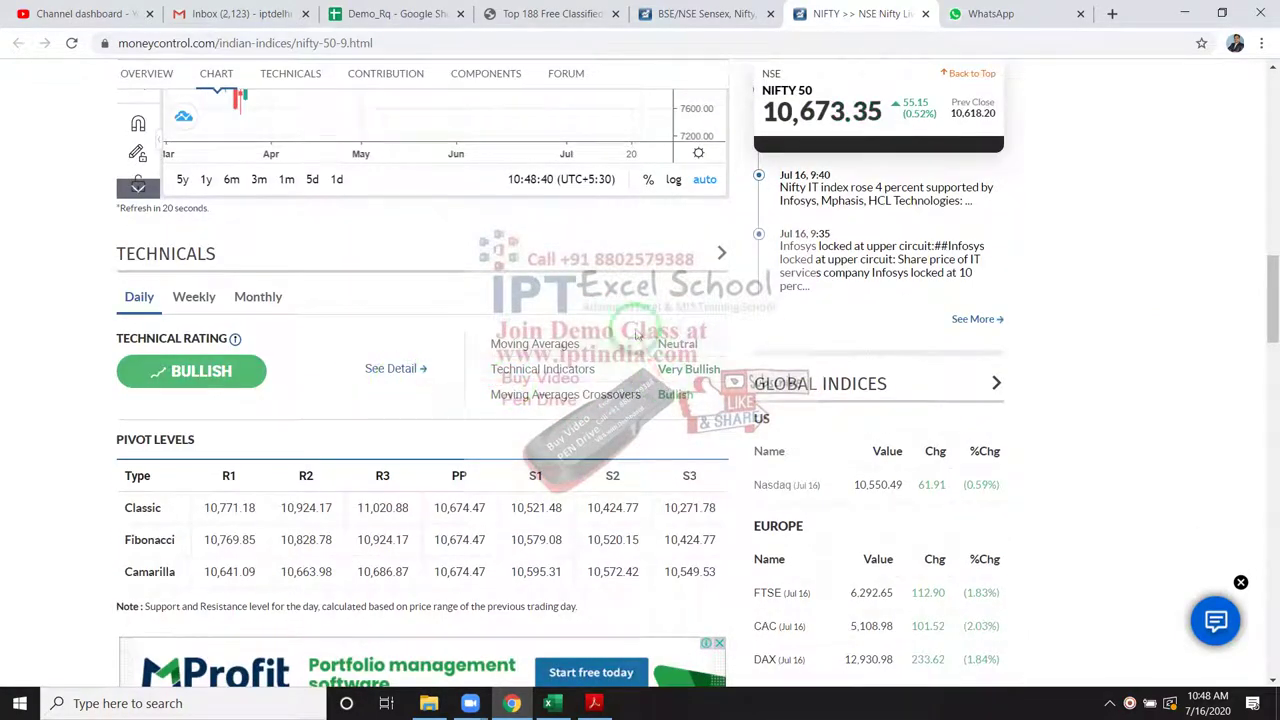
{"action": "scroll", "coordinate": [440, 330], "scroll_direction": "up", "scroll_amount": 1}
{"action": "scroll", "coordinate": [472, 287], "scroll_direction": "up", "scroll_amount": 2}
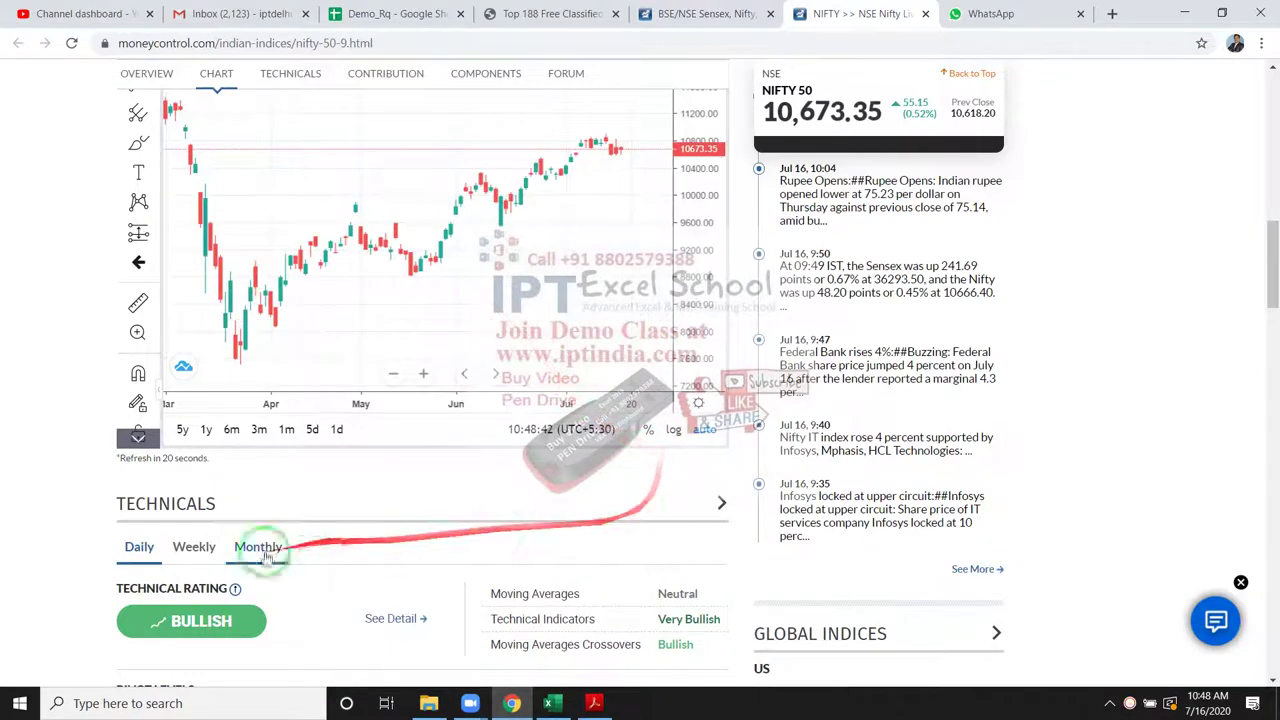
{"action": "mouse_move", "coordinate": [420, 250]}
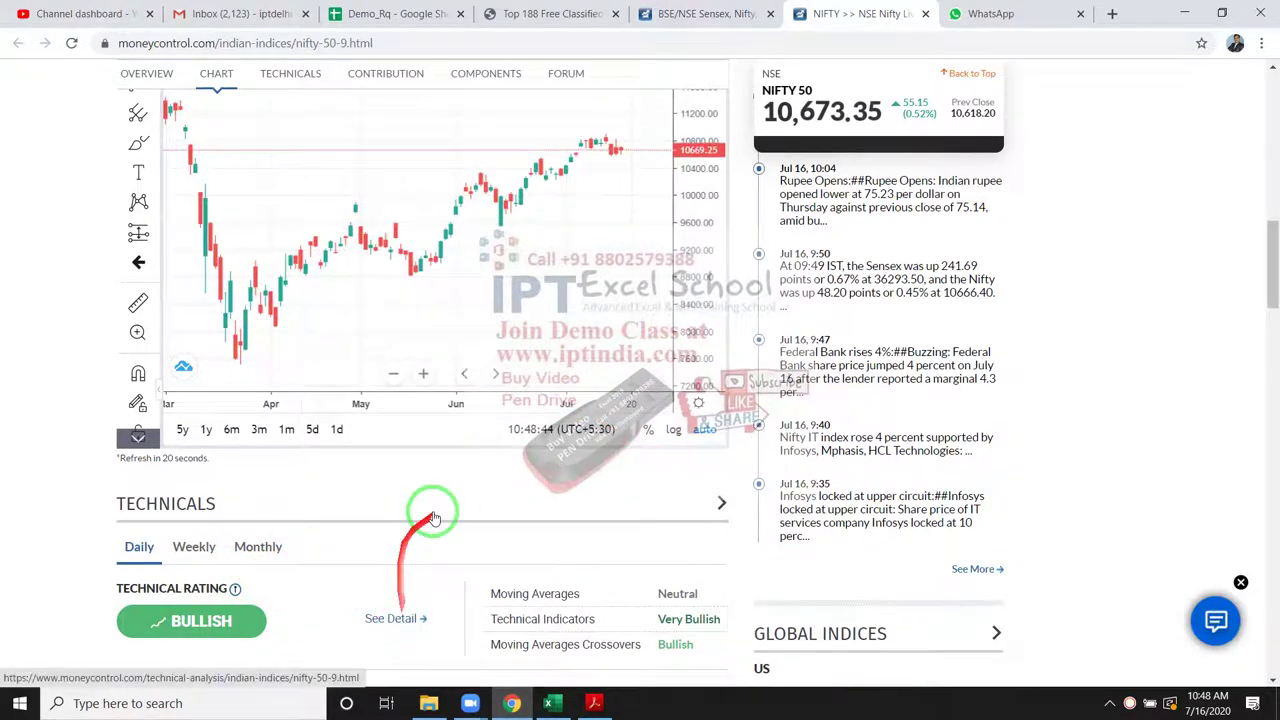
{"action": "scroll", "coordinate": [575, 508], "scroll_direction": "up", "scroll_amount": 3}
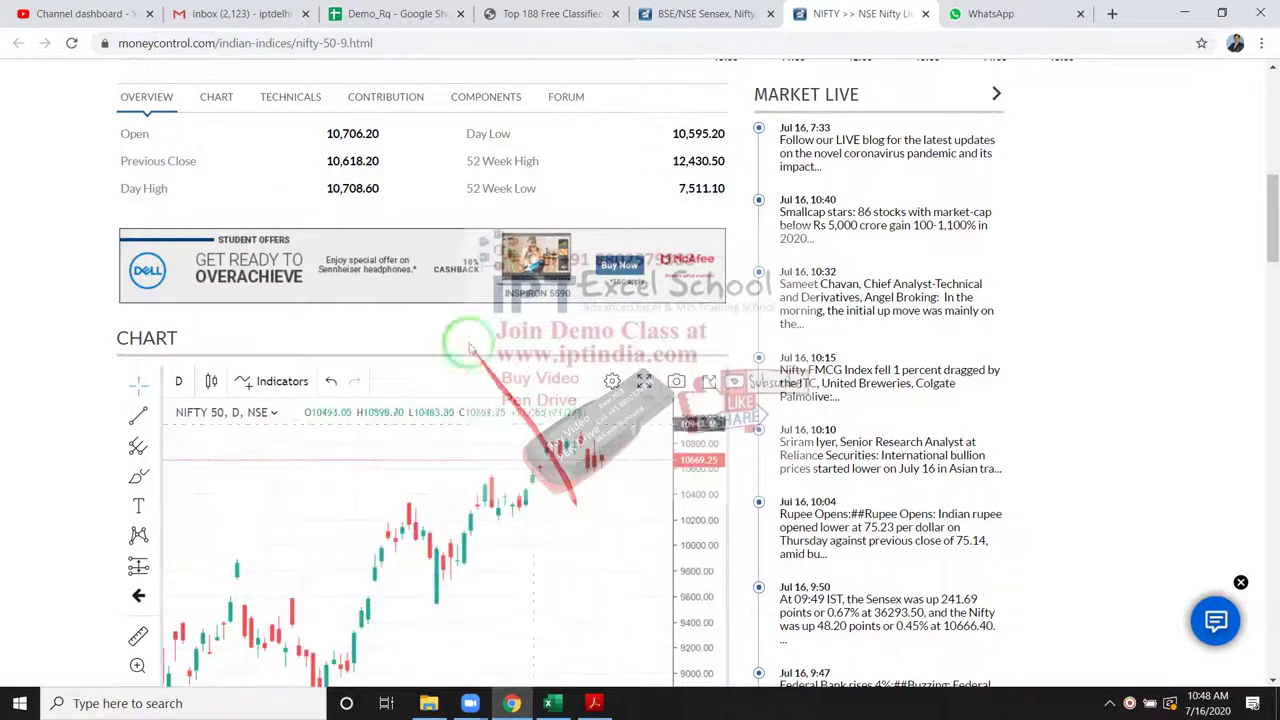
{"action": "scroll", "coordinate": [428, 228], "scroll_direction": "up", "scroll_amount": 3}
{"action": "scroll", "coordinate": [430, 232], "scroll_direction": "up", "scroll_amount": 3}
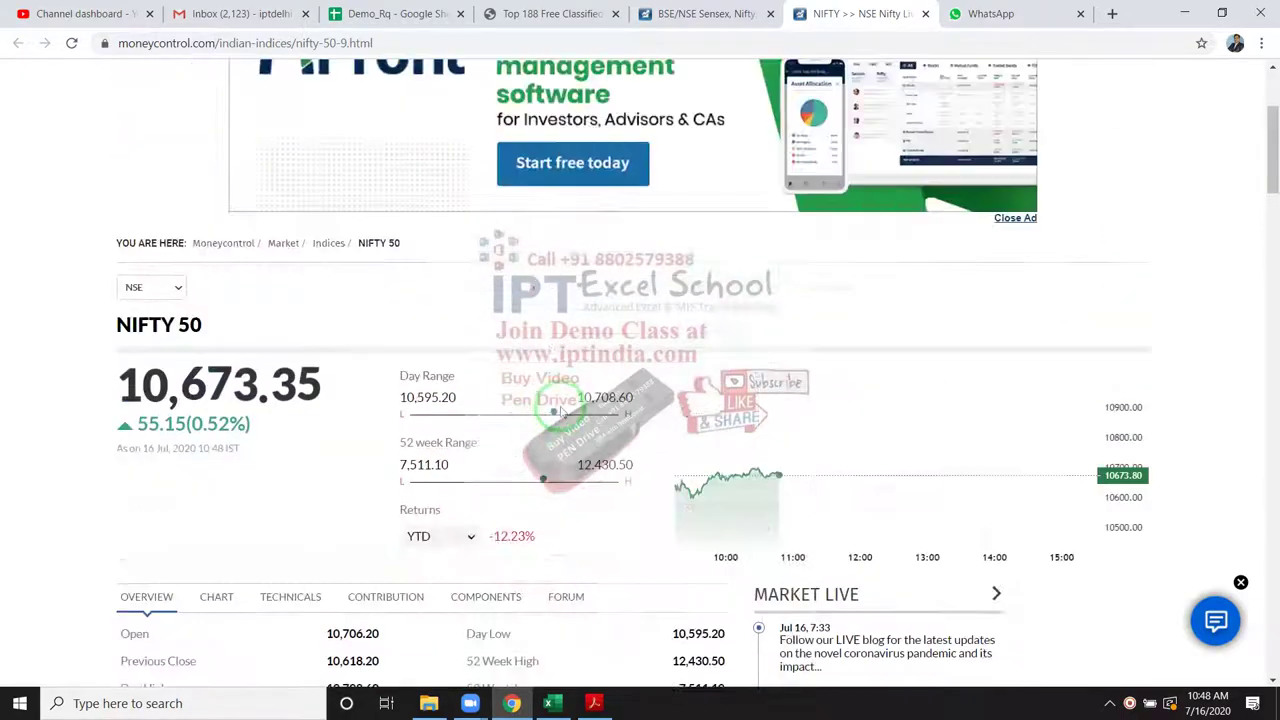
{"action": "scroll", "coordinate": [560, 407], "scroll_direction": "up", "scroll_amount": 3}
{"action": "scroll", "coordinate": [560, 407], "scroll_direction": "down", "scroll_amount": 5}
{"action": "scroll", "coordinate": [570, 412], "scroll_direction": "down", "scroll_amount": 5}
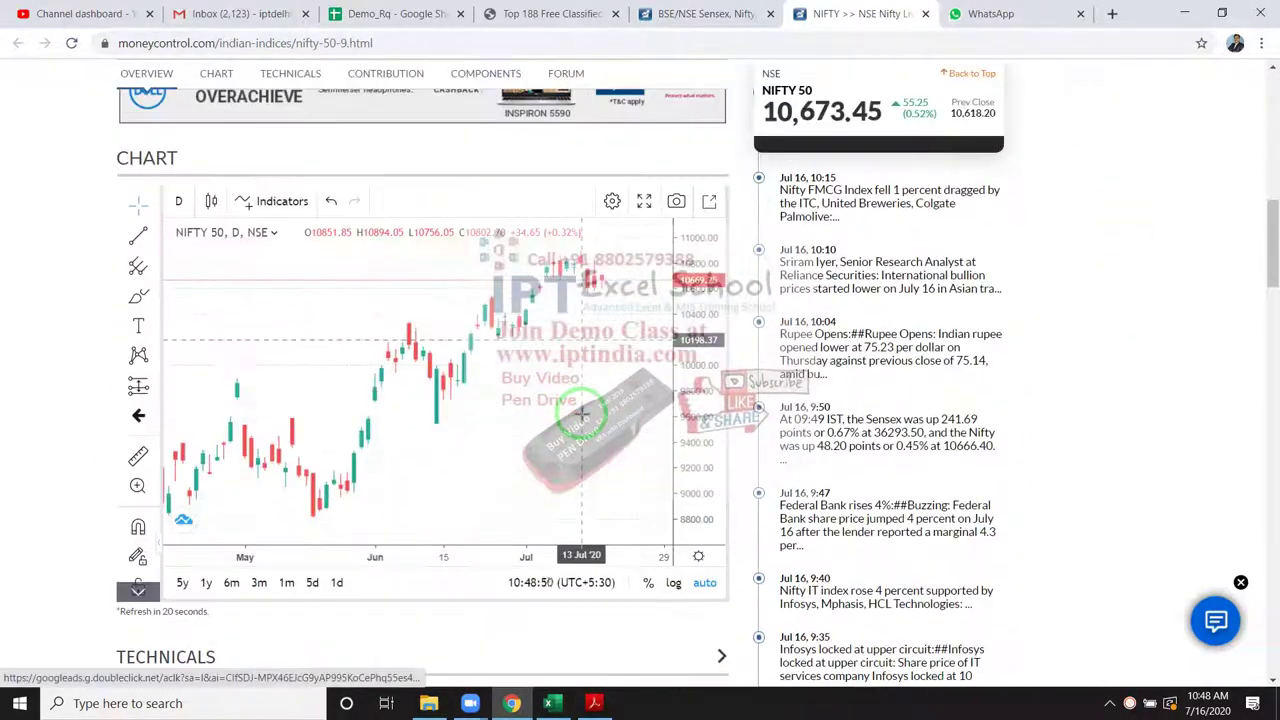
{"action": "scroll", "coordinate": [580, 418], "scroll_direction": "down", "scroll_amount": 4}
{"action": "scroll", "coordinate": [586, 419], "scroll_direction": "down", "scroll_amount": 3}
{"action": "scroll", "coordinate": [586, 419], "scroll_direction": "down", "scroll_amount": 3}
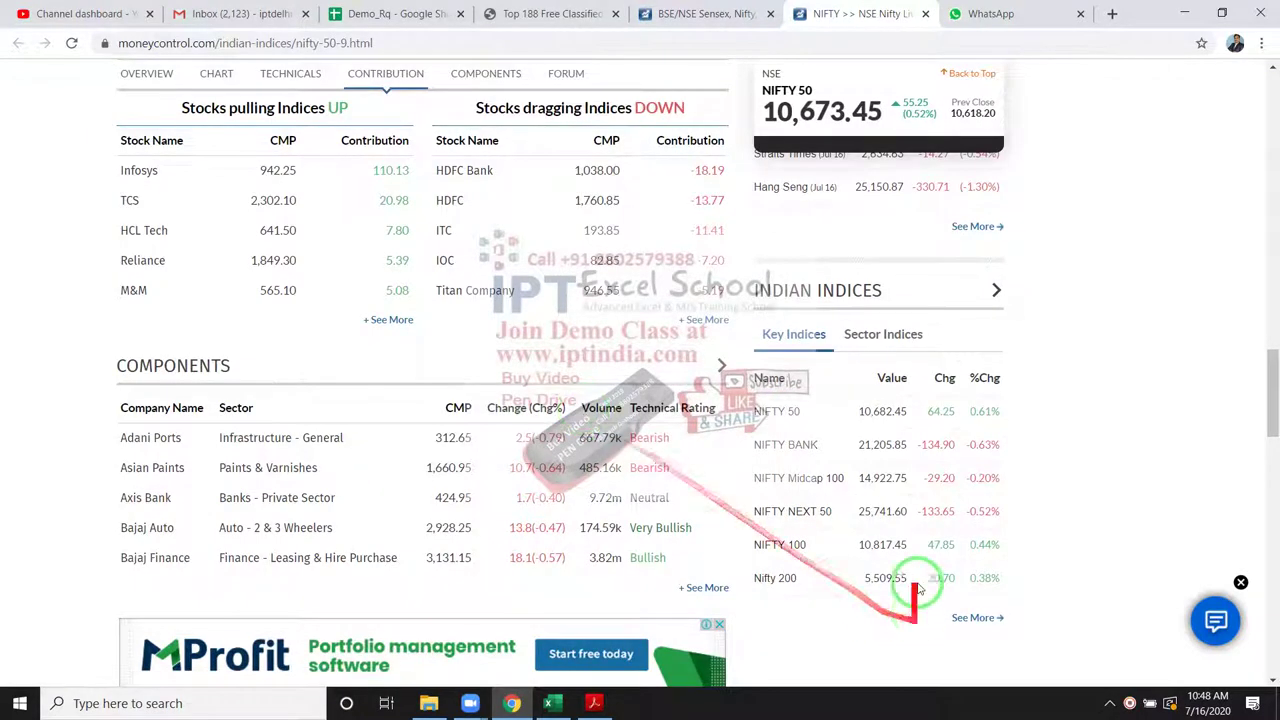
{"action": "scroll", "coordinate": [981, 619], "scroll_direction": "up", "scroll_amount": 2}
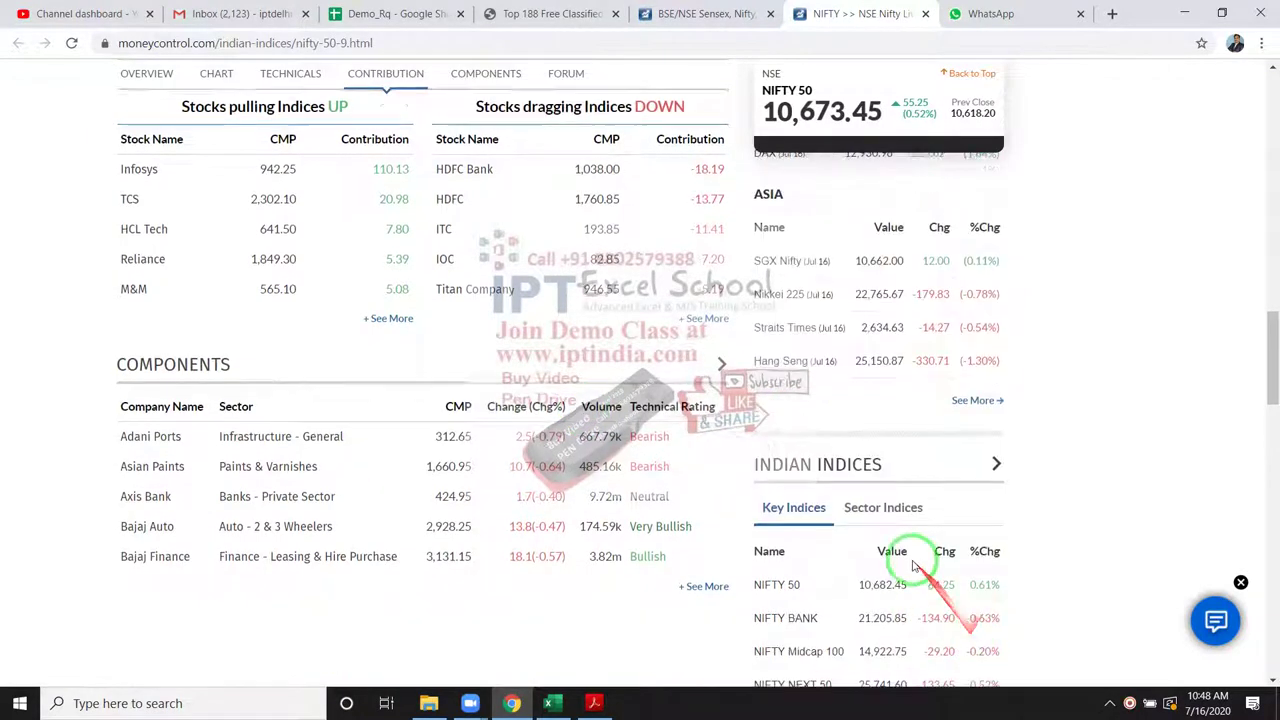
{"action": "scroll", "coordinate": [943, 612], "scroll_direction": "down", "scroll_amount": 3}
{"action": "scroll", "coordinate": [955, 570], "scroll_direction": "up", "scroll_amount": 3}
{"action": "scroll", "coordinate": [963, 580], "scroll_direction": "down", "scroll_amount": 1}
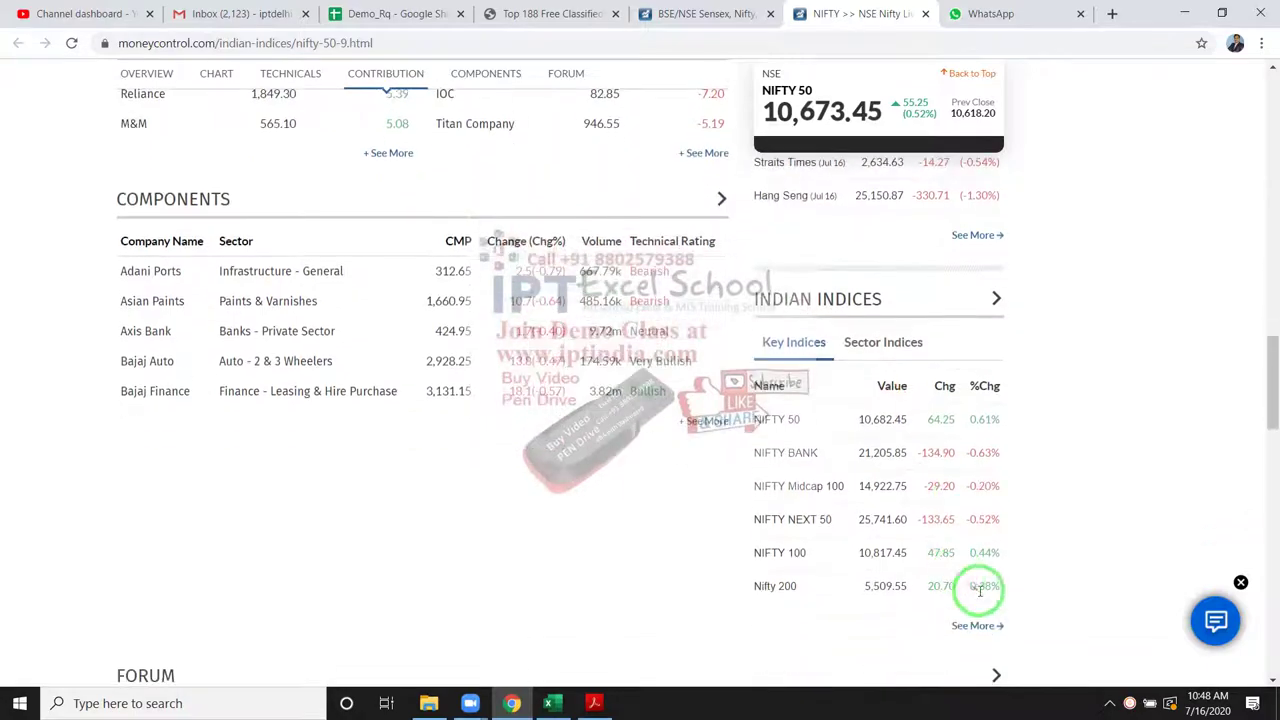
Step: Open Moneycontrol's Indian indices page via See More, review the Sensex table, and copy its URL
{"action": "left_click", "coordinate": [984, 625]}
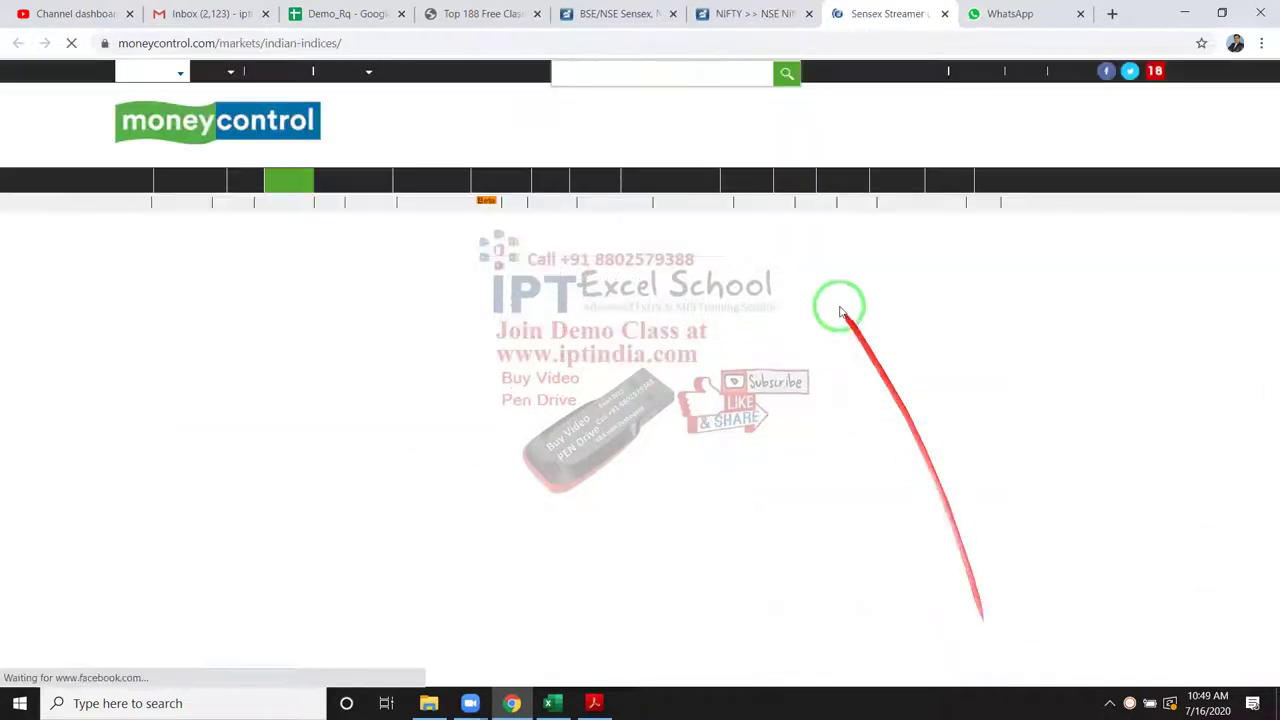
{"action": "scroll", "coordinate": [632, 372], "scroll_direction": "down", "scroll_amount": 5}
{"action": "scroll", "coordinate": [632, 372], "scroll_direction": "down", "scroll_amount": 3}
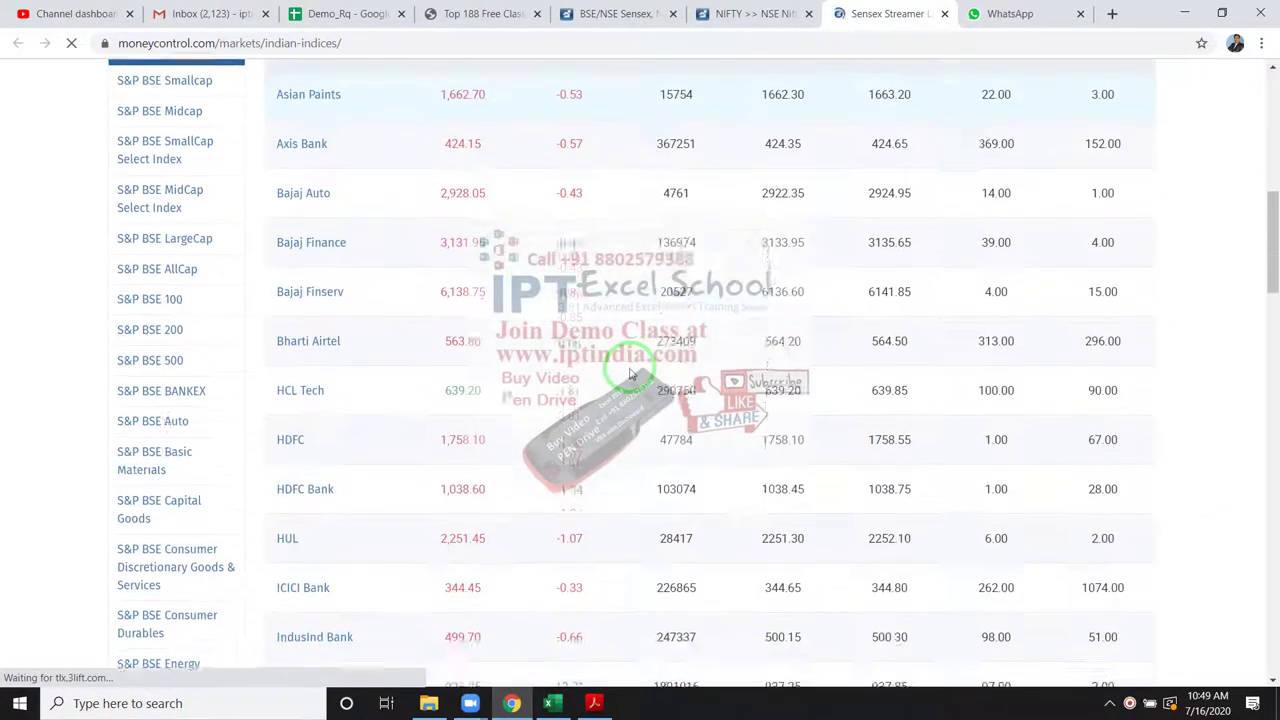
{"action": "scroll", "coordinate": [632, 372], "scroll_direction": "down", "scroll_amount": 2}
{"action": "scroll", "coordinate": [632, 372], "scroll_direction": "down", "scroll_amount": 3}
{"action": "scroll", "coordinate": [632, 380], "scroll_direction": "up", "scroll_amount": 7}
{"action": "scroll", "coordinate": [631, 380], "scroll_direction": "up", "scroll_amount": 2}
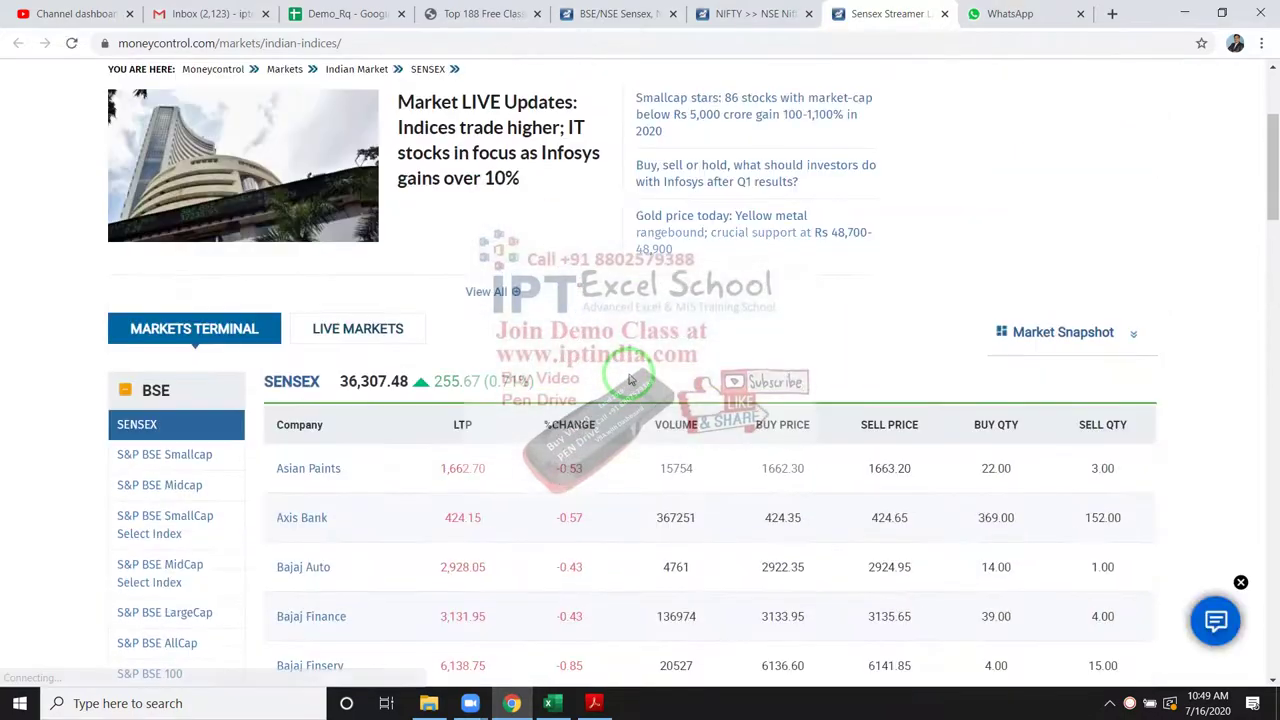
{"action": "scroll", "coordinate": [631, 380], "scroll_direction": "down", "scroll_amount": 5}
{"action": "scroll", "coordinate": [632, 383], "scroll_direction": "down", "scroll_amount": 5}
{"action": "scroll", "coordinate": [632, 383], "scroll_direction": "down", "scroll_amount": 3}
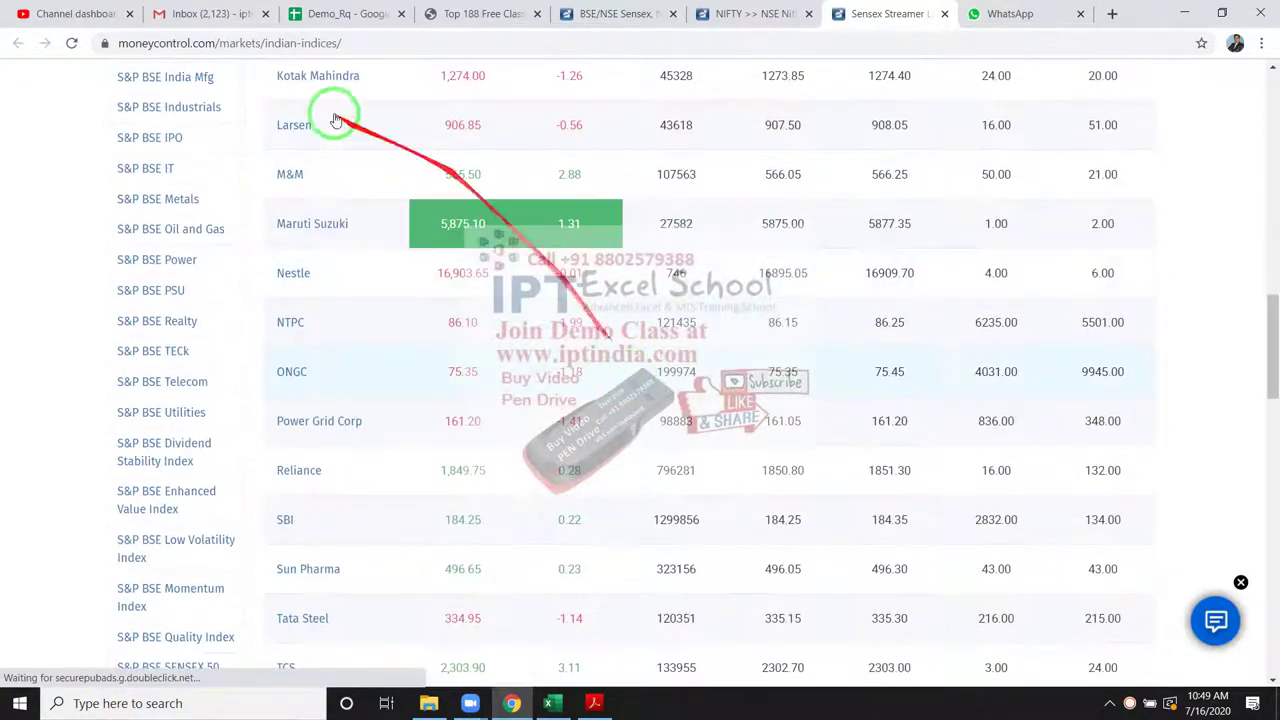
{"action": "left_click", "coordinate": [260, 45]}
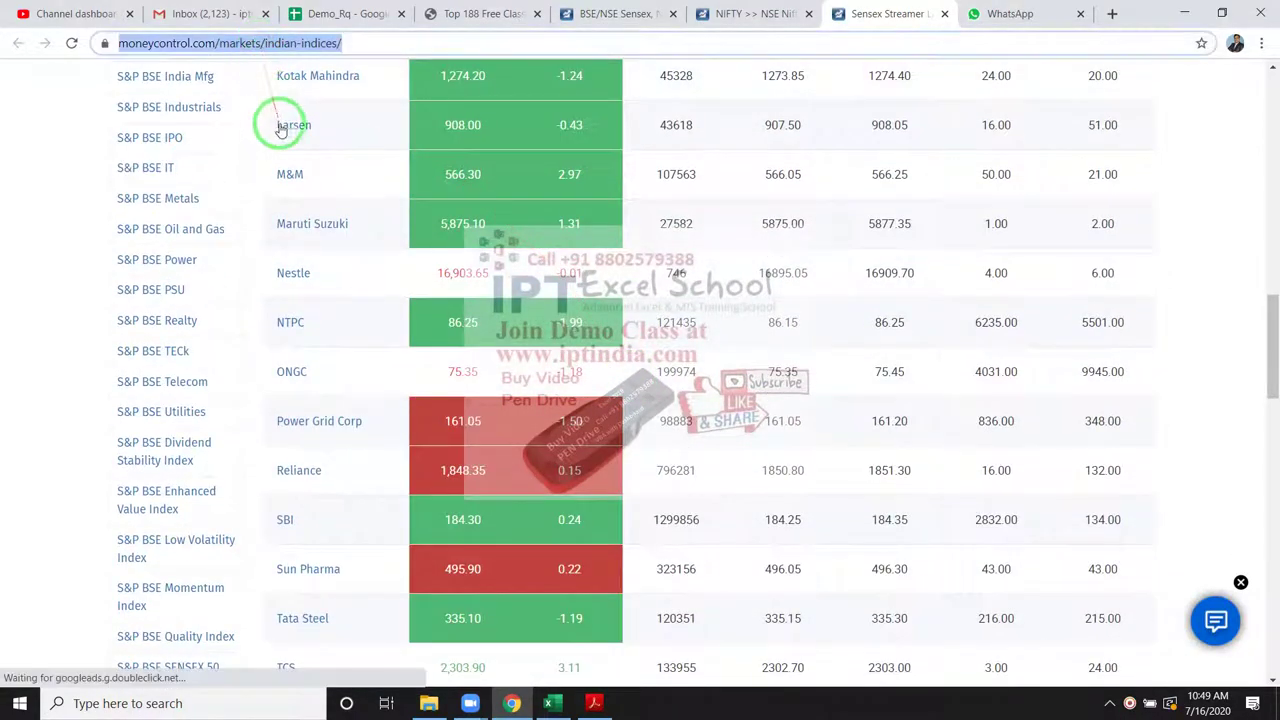
{"action": "left_click", "coordinate": [548, 708]}
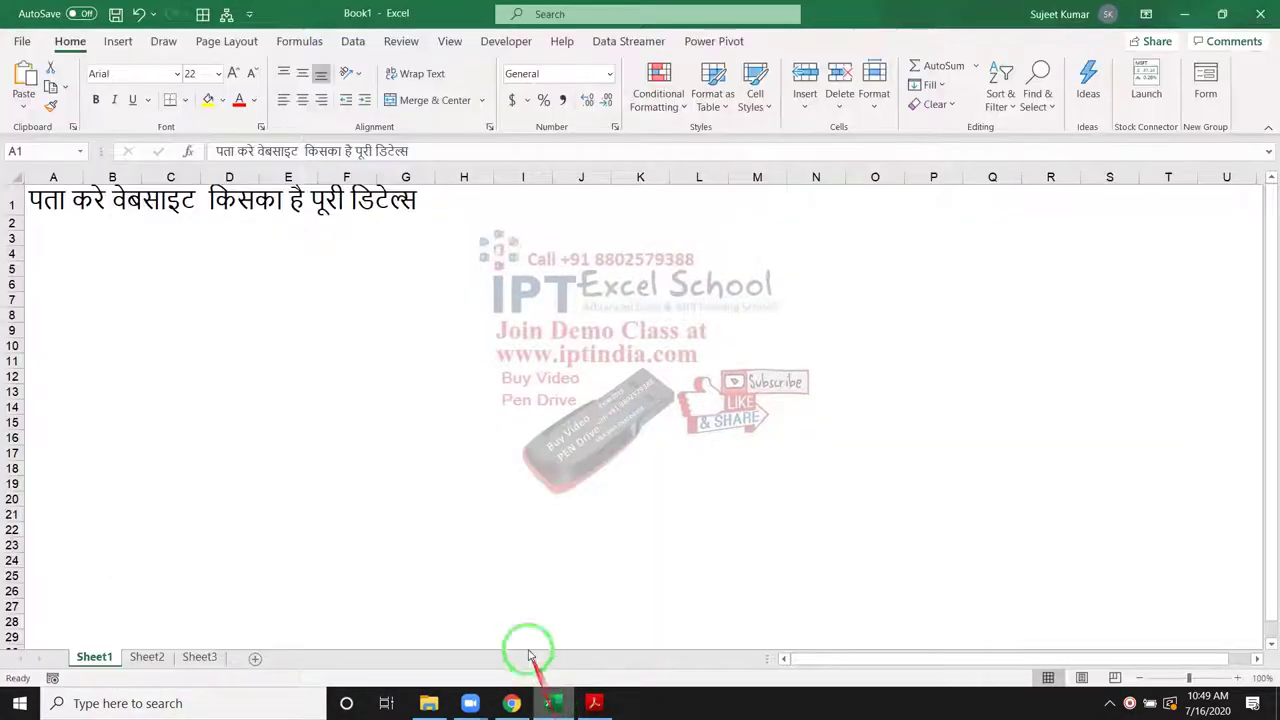
Step: Switch to the blank Sheet2 and show the Data ribbon commands
{"action": "left_click", "coordinate": [147, 657]}
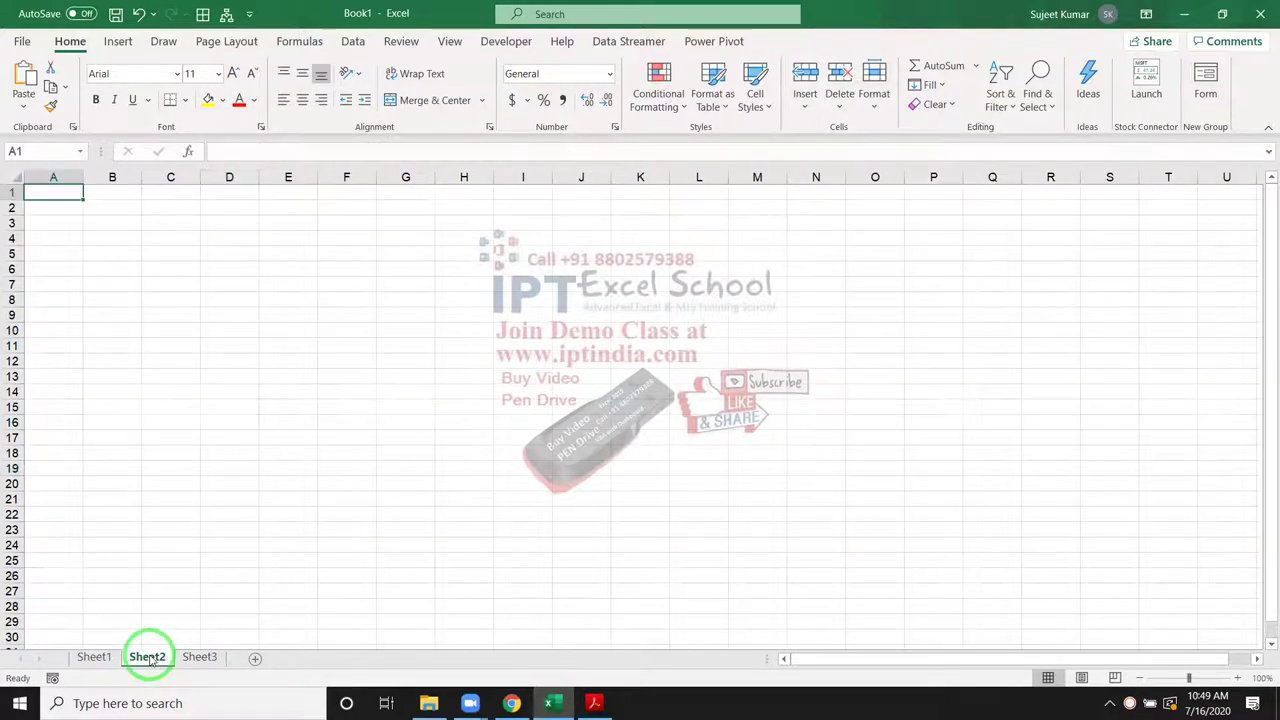
{"action": "left_click", "coordinate": [355, 45]}
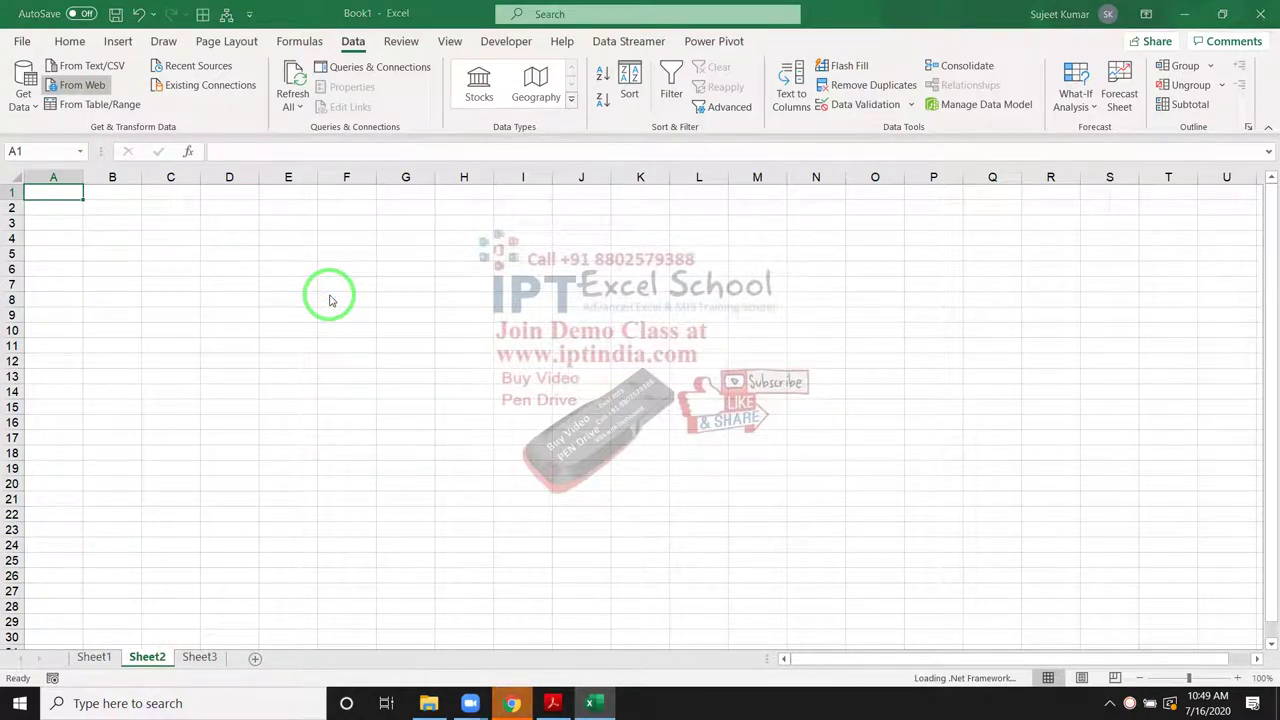
Step: Enter the moneycontrol indian-indices URL in From Web and confirm to list its tables
{"action": "left_click_drag", "start_coordinate": [331, 300], "coordinate": [423, 340]}
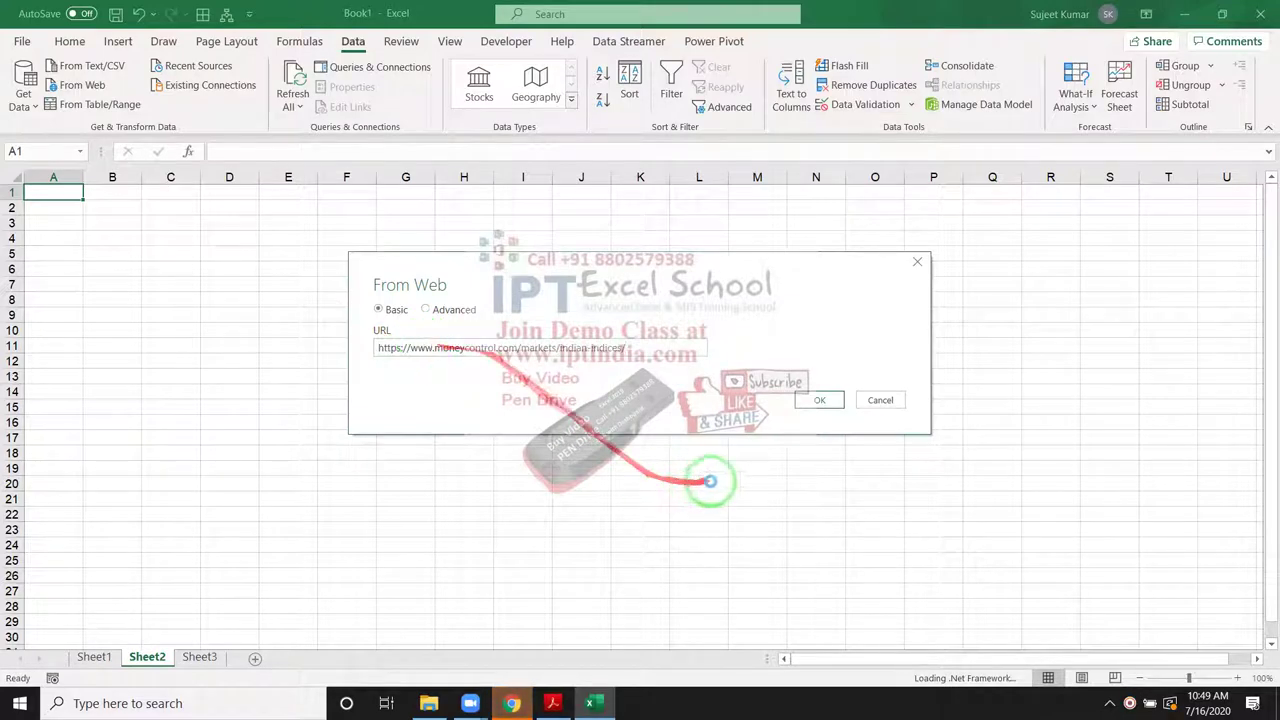
{"action": "left_click", "coordinate": [824, 400]}
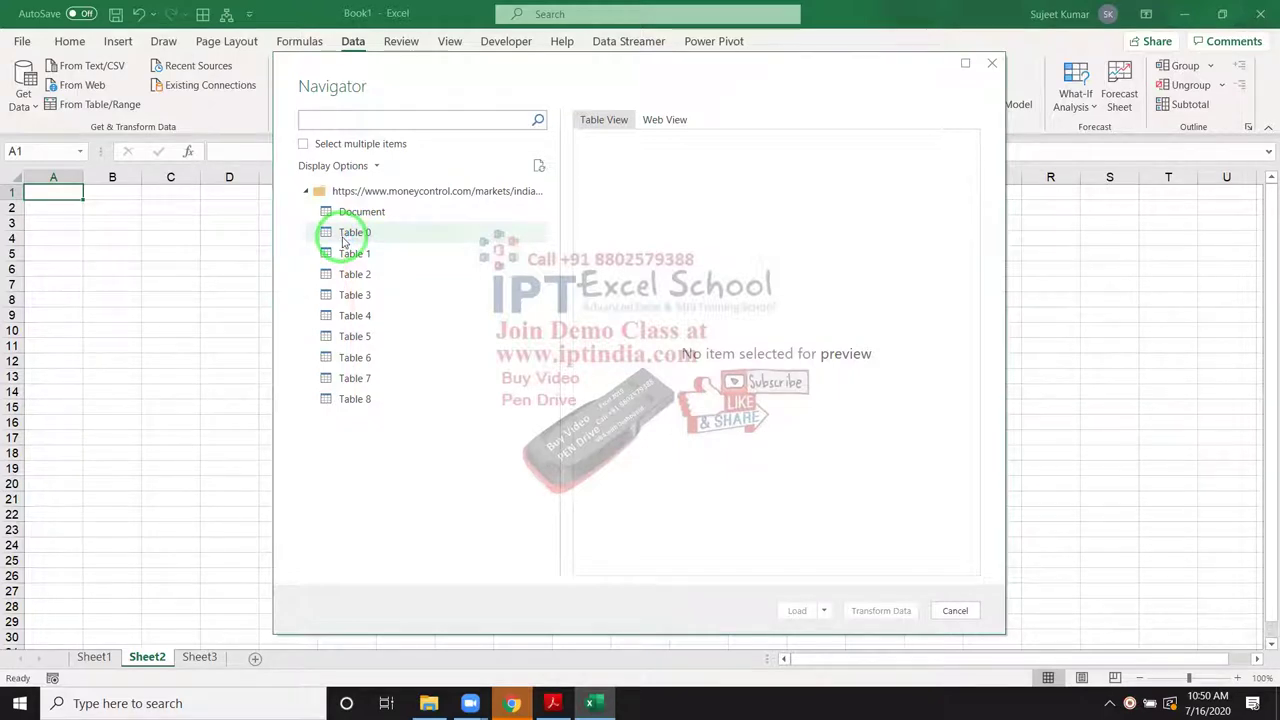
Step: Dismiss the error, preview Table 0 in the Navigator, and load its Sensex stock prices
{"action": "left_click", "coordinate": [345, 236]}
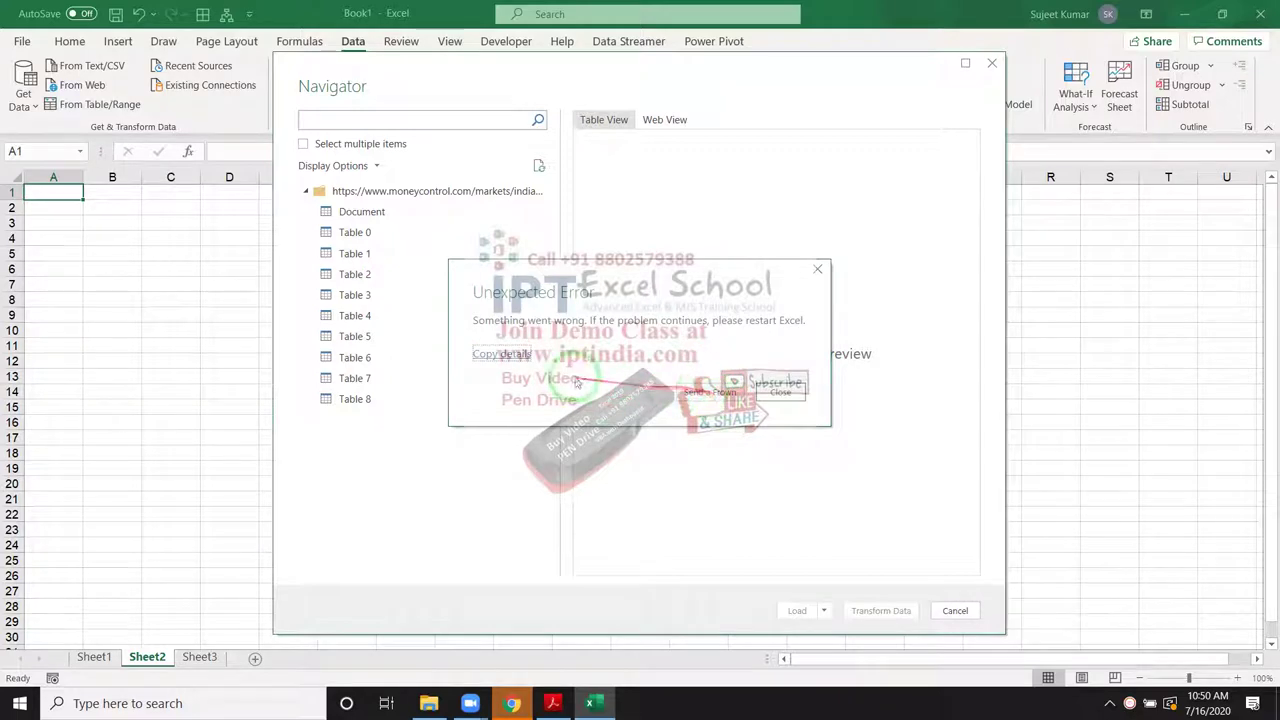
{"action": "left_click", "coordinate": [780, 391]}
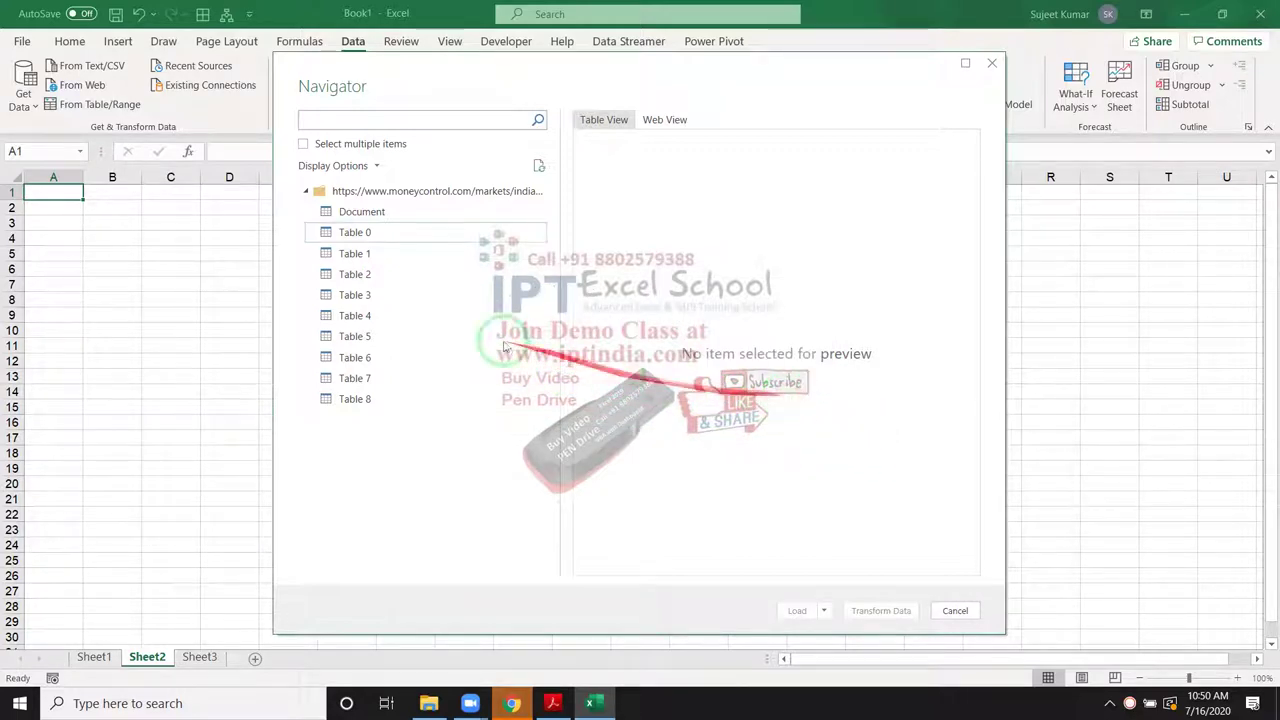
{"action": "left_click", "coordinate": [388, 235]}
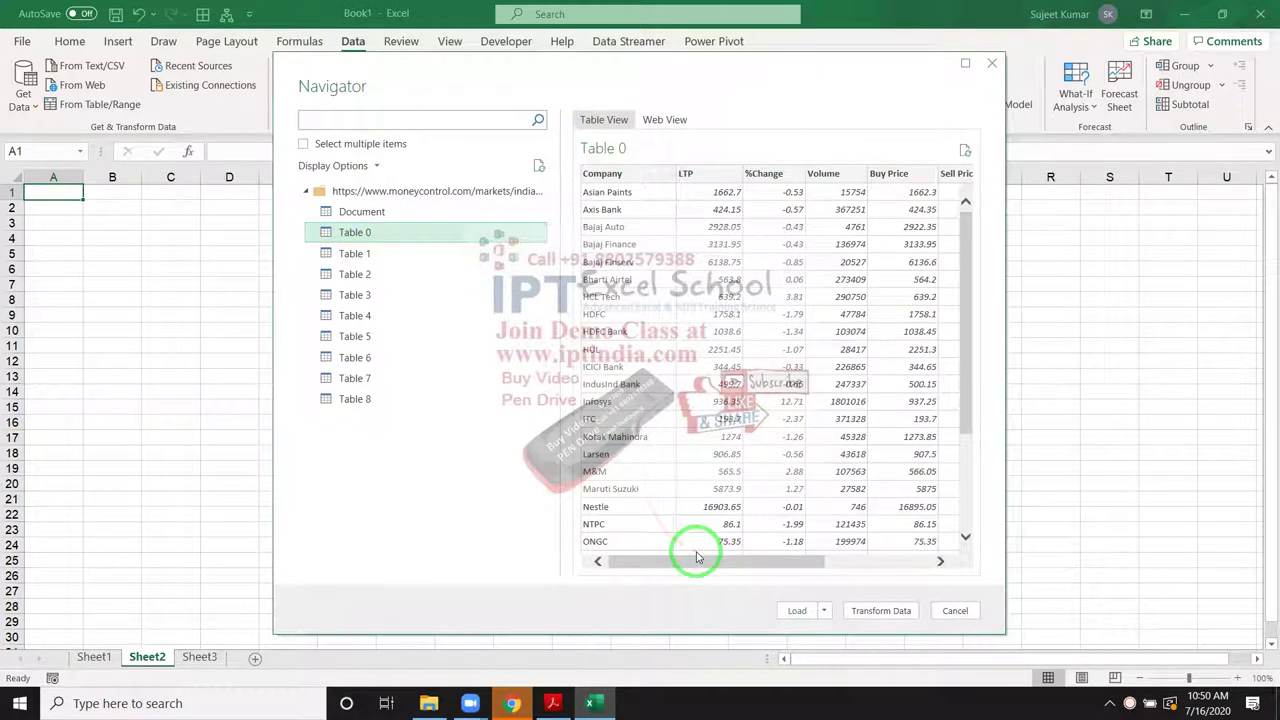
{"action": "mouse_move", "coordinate": [799, 557]}
{"action": "left_mouse_down"}
{"action": "mouse_move", "coordinate": [920, 562]}
{"action": "mouse_move", "coordinate": [614, 523]}
{"action": "left_mouse_up"}
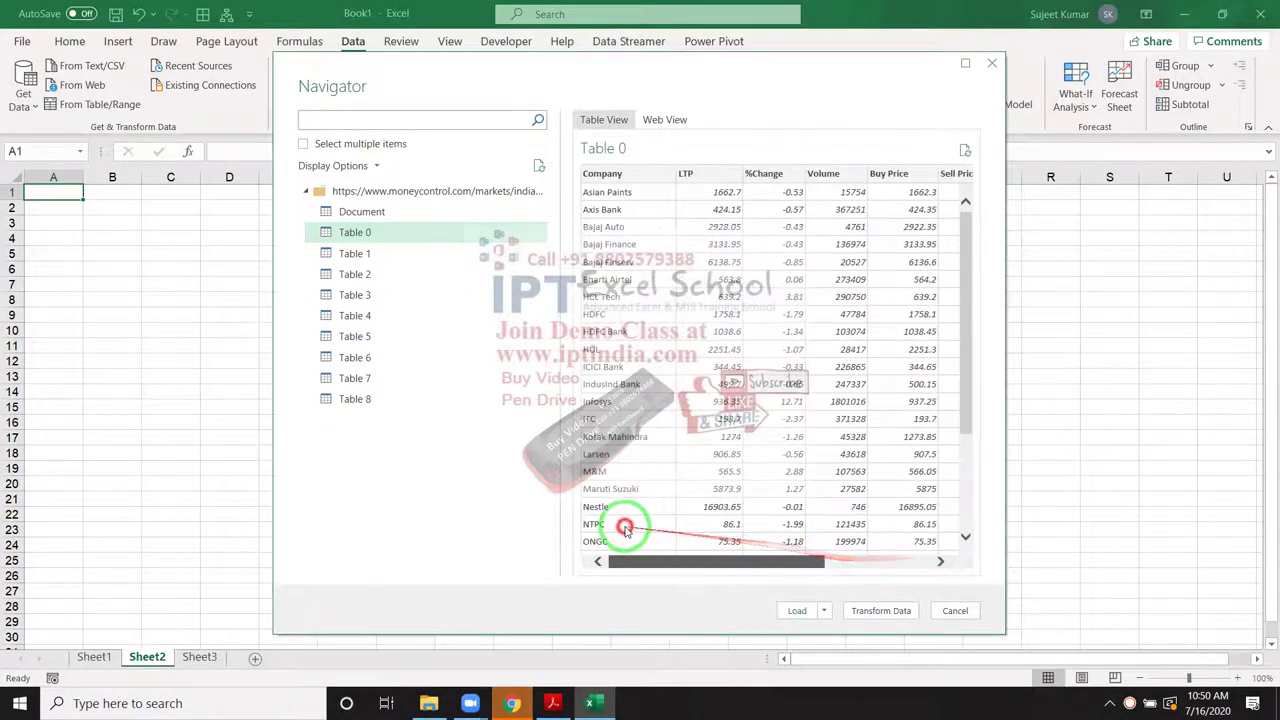
{"action": "left_click", "coordinate": [796, 611]}
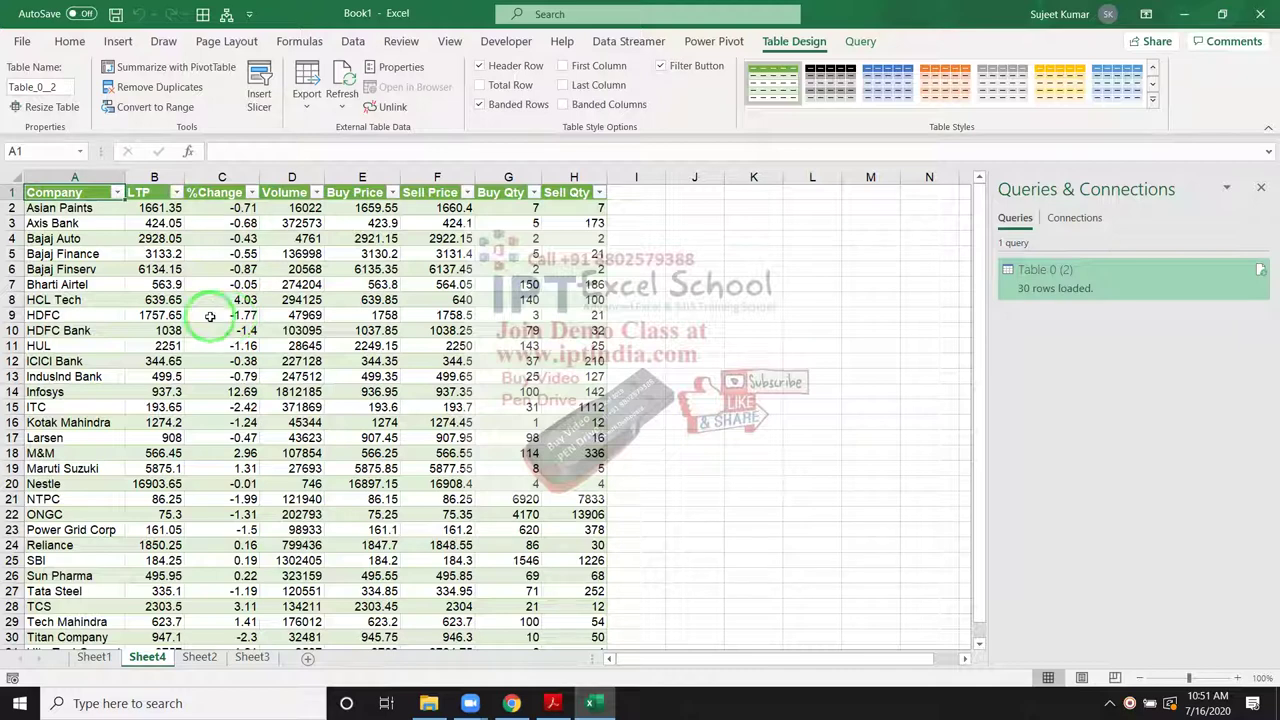
Step: Spot-check imported Volume, Buy Price and Sell Qty values for HDFC, HDFC Bank and Infosys
{"action": "left_click", "coordinate": [240, 300]}
{"action": "left_click", "coordinate": [300, 315]}
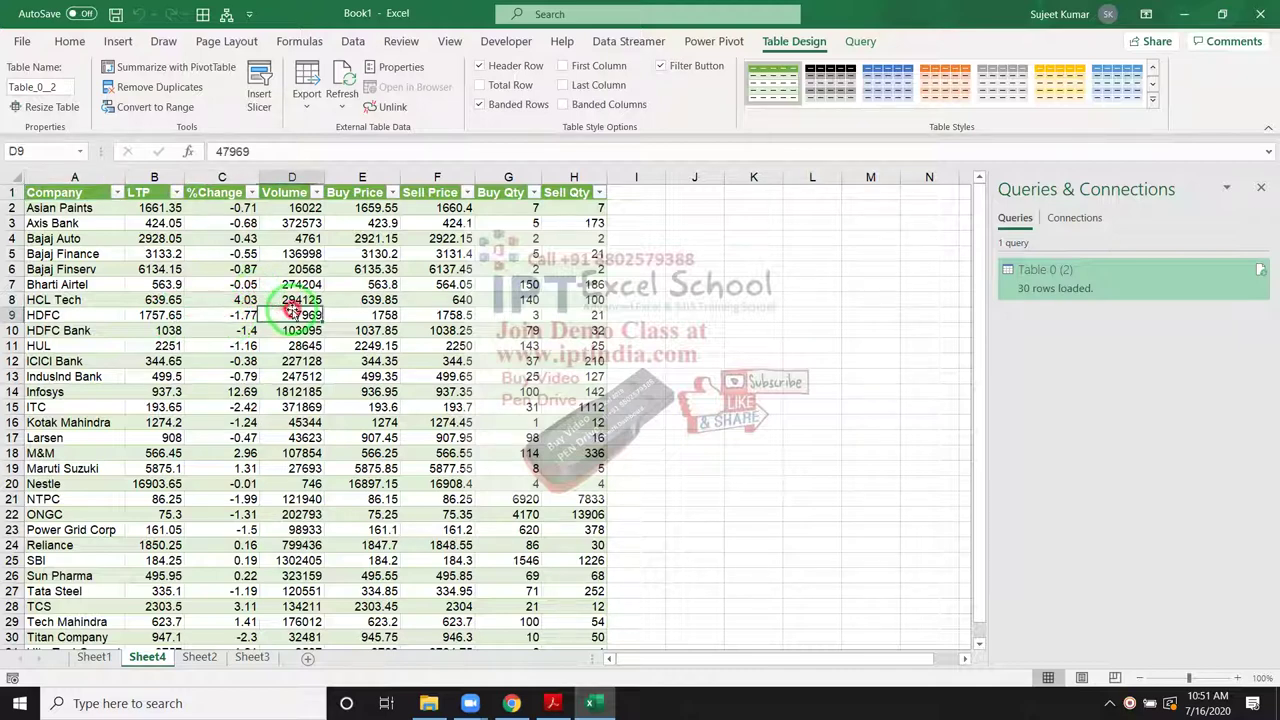
{"action": "left_click", "coordinate": [345, 345]}
{"action": "left_click", "coordinate": [455, 361]}
{"action": "left_click", "coordinate": [581, 393]}
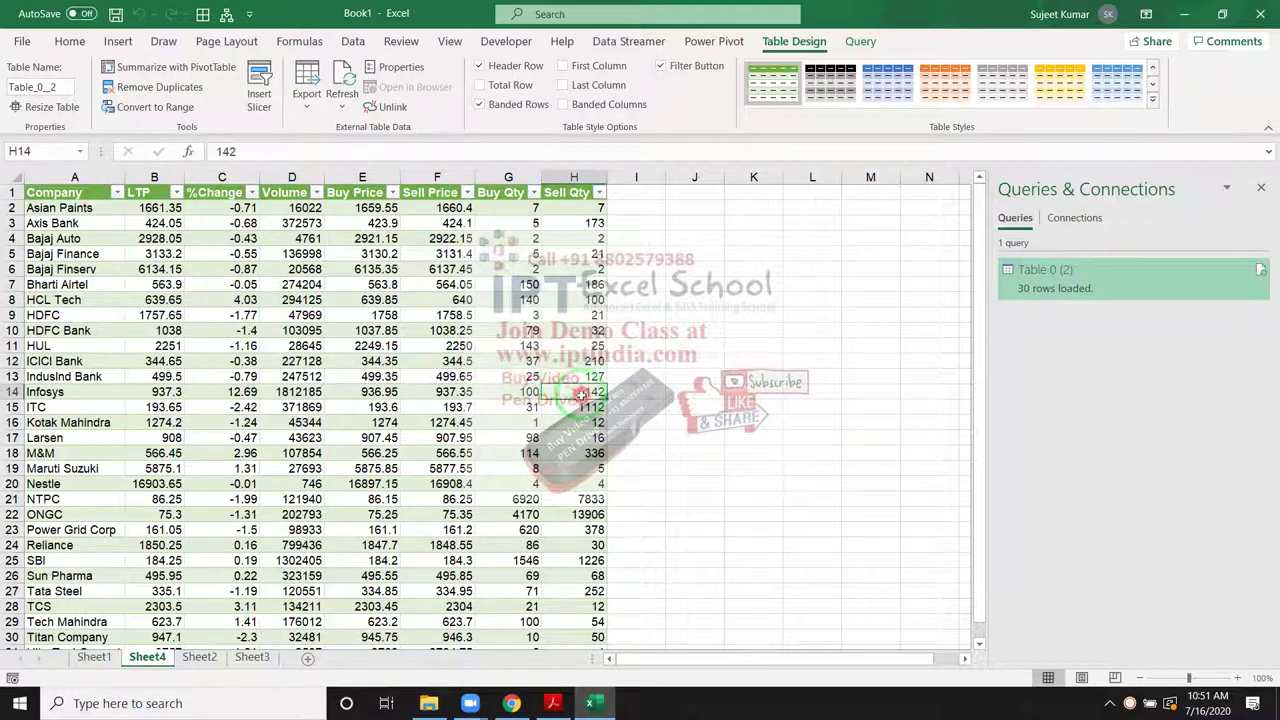
{"action": "scroll", "coordinate": [540, 430], "scroll_direction": "down", "scroll_amount": 6}
{"action": "scroll", "coordinate": [530, 440], "scroll_direction": "up", "scroll_amount": 3}
{"action": "scroll", "coordinate": [527, 450], "scroll_direction": "up", "scroll_amount": 3}
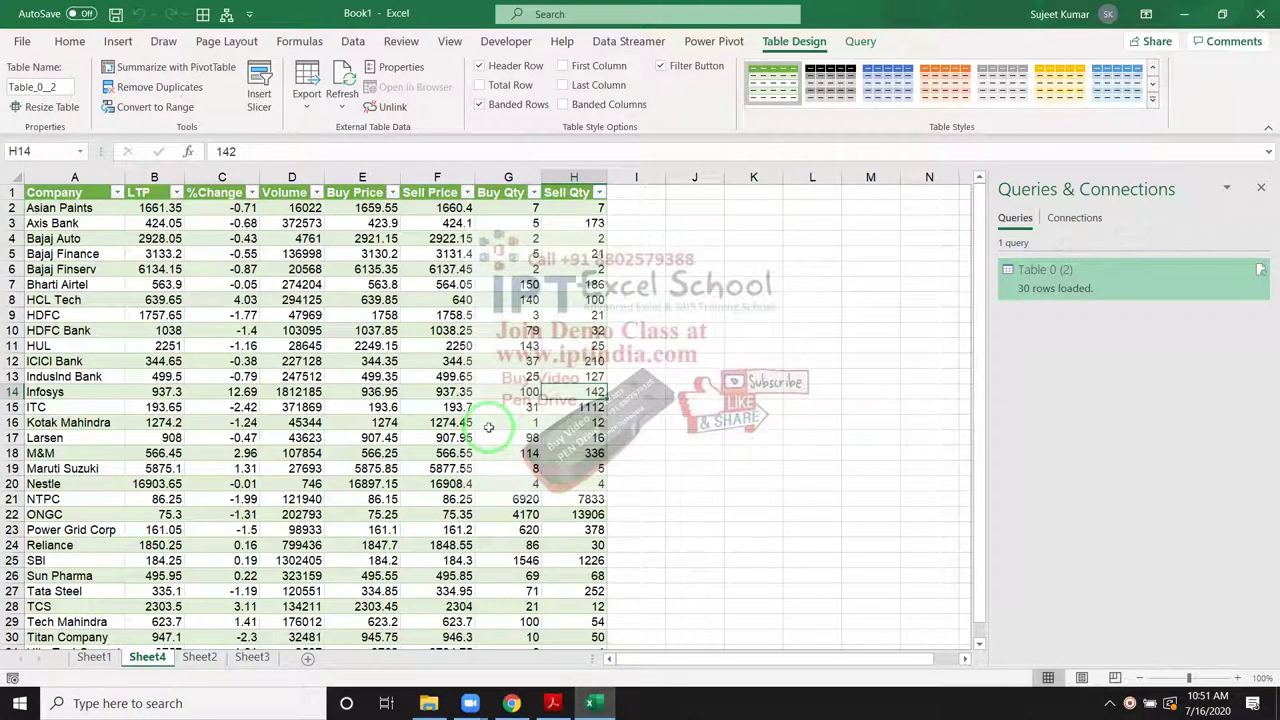
{"action": "left_click", "coordinate": [344, 330]}
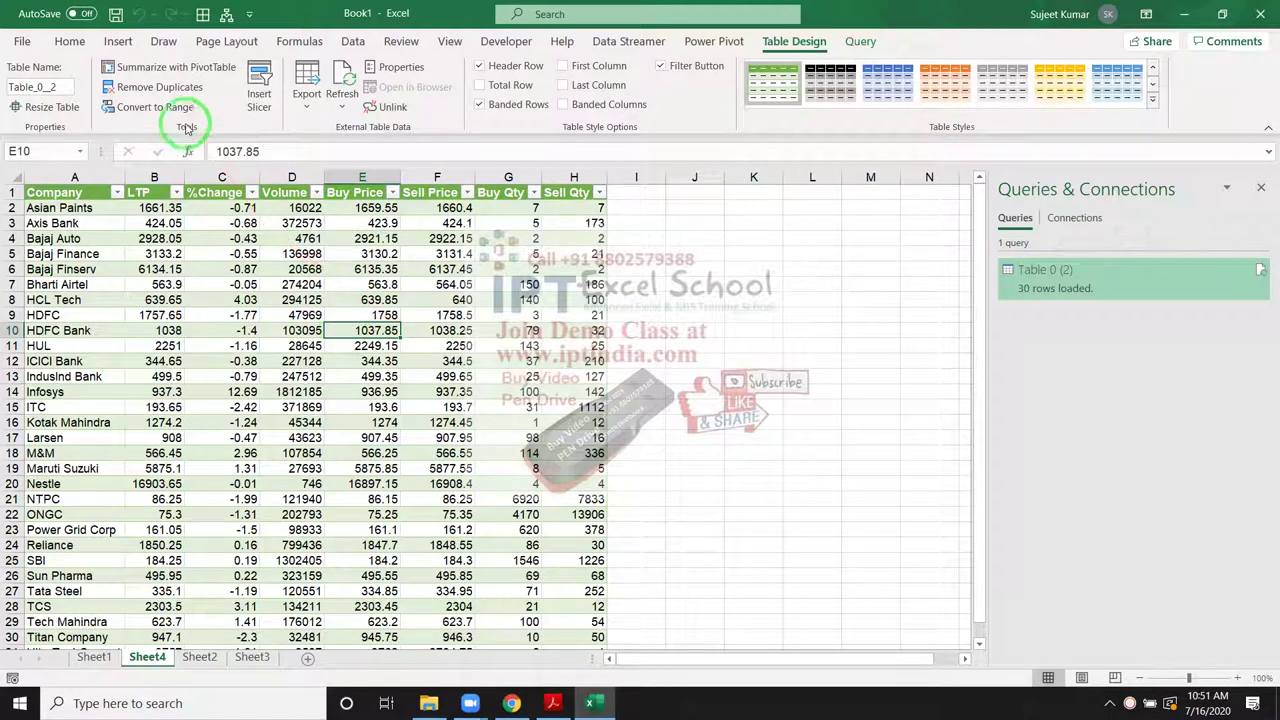
{"action": "left_click", "coordinate": [352, 41]}
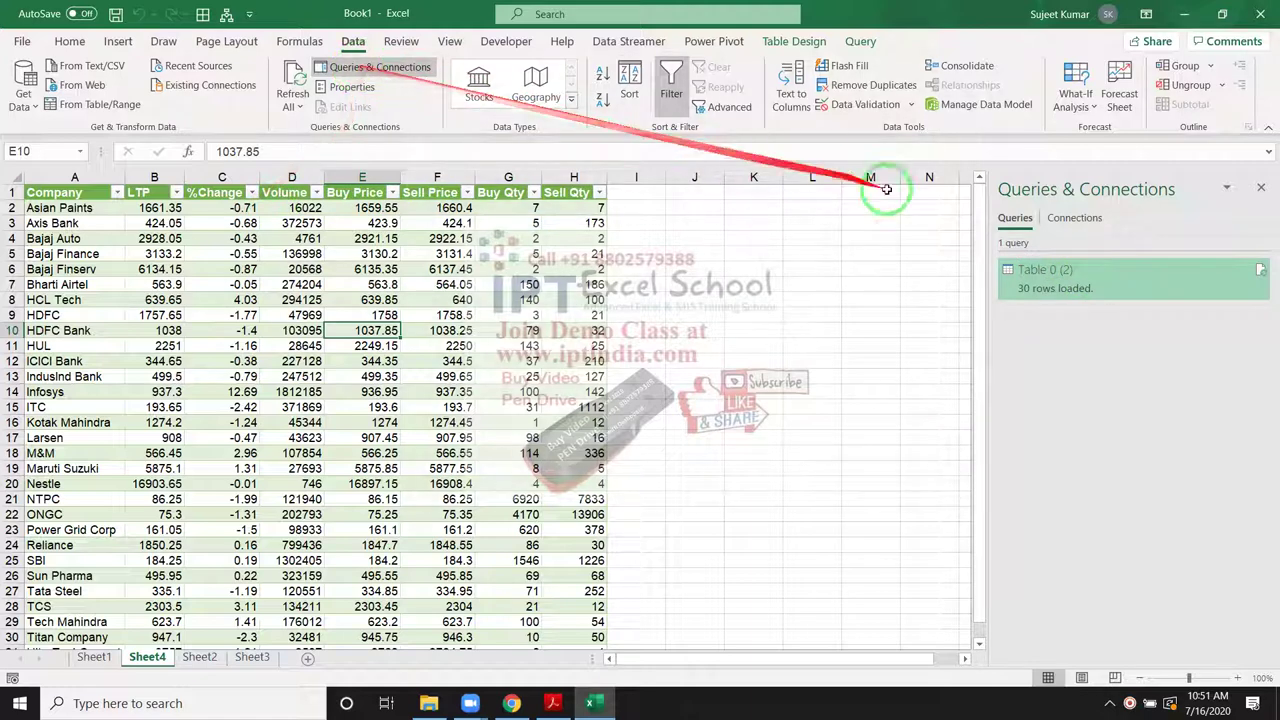
Step: Turn on timed automatic refresh in the Table 0 (2) query properties, then minimize Excel
{"action": "left_click", "coordinate": [1030, 274]}
{"action": "right_click", "coordinate": [1058, 278]}
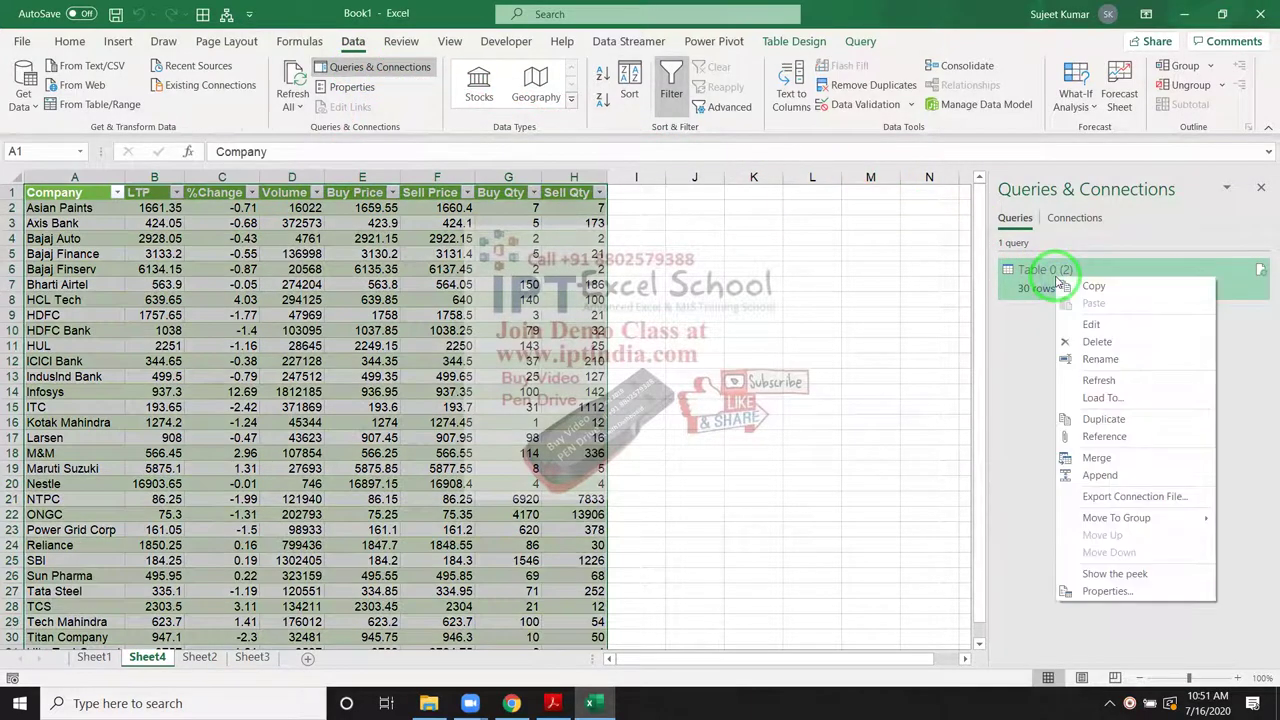
{"action": "left_click", "coordinate": [1127, 594]}
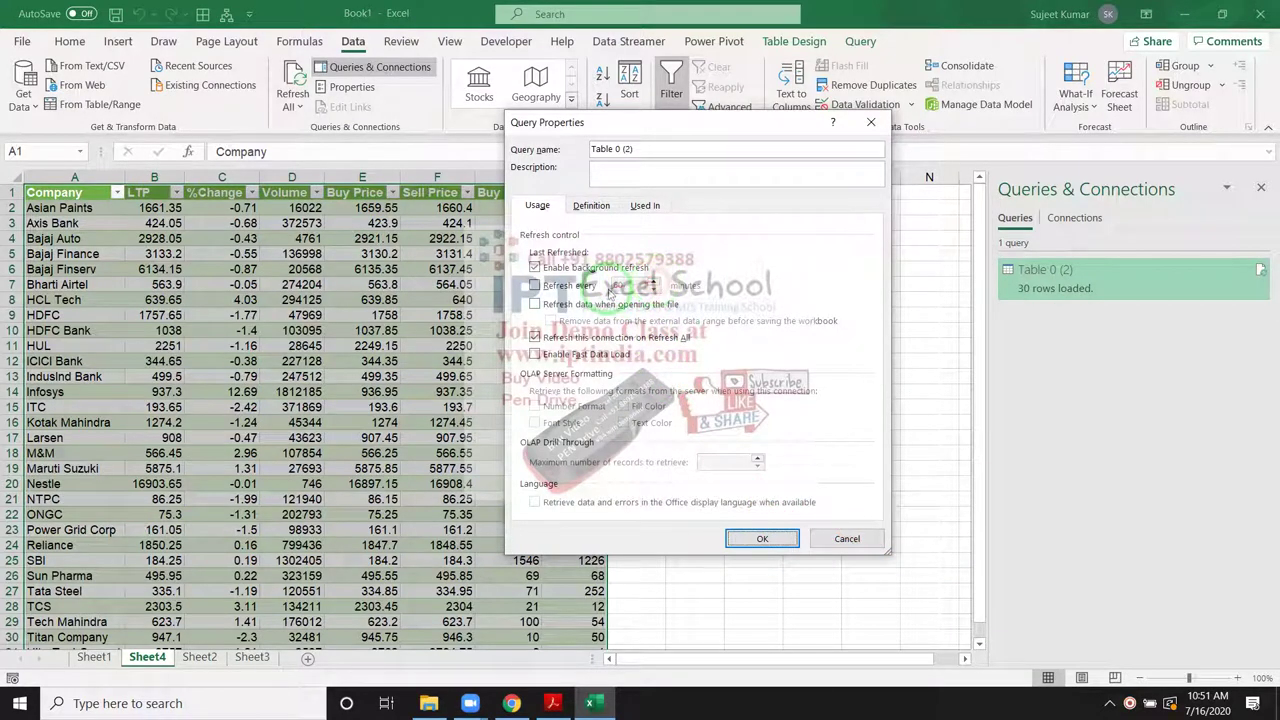
{"action": "left_click", "coordinate": [570, 286]}
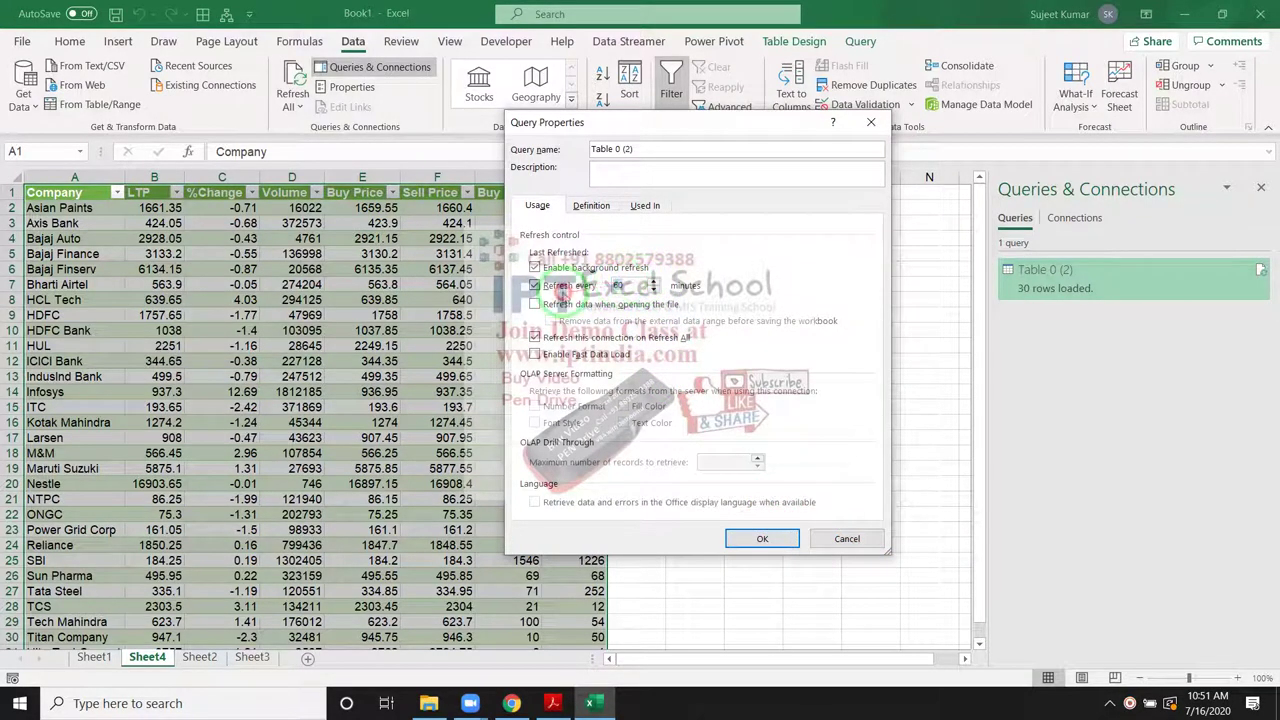
{"action": "left_click", "coordinate": [771, 537]}
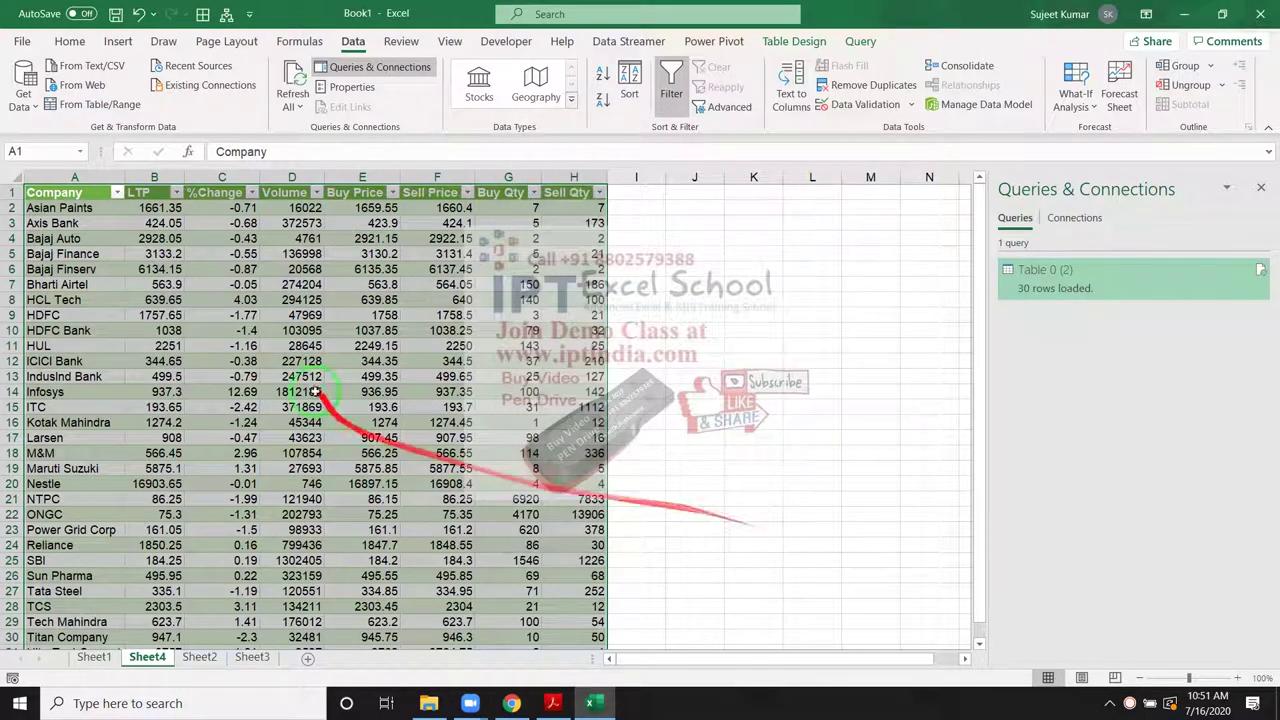
{"action": "left_click", "coordinate": [296, 330]}
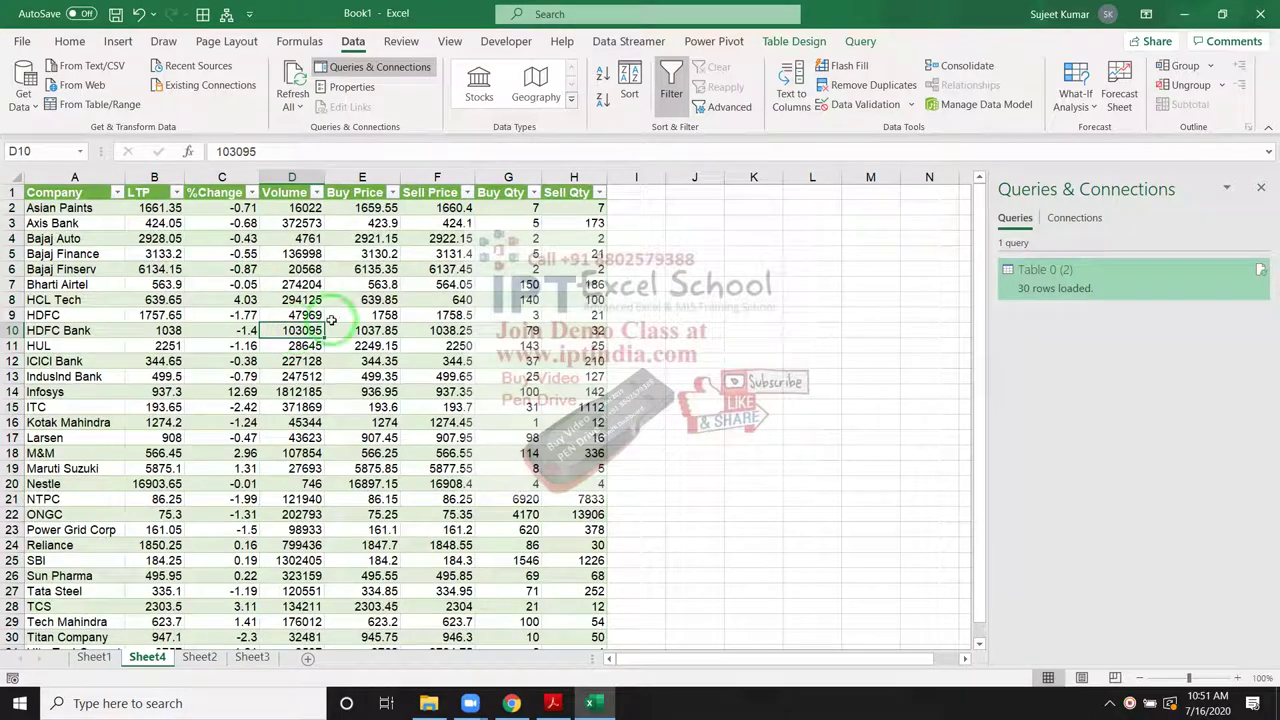
{"action": "left_click", "coordinate": [1182, 18]}
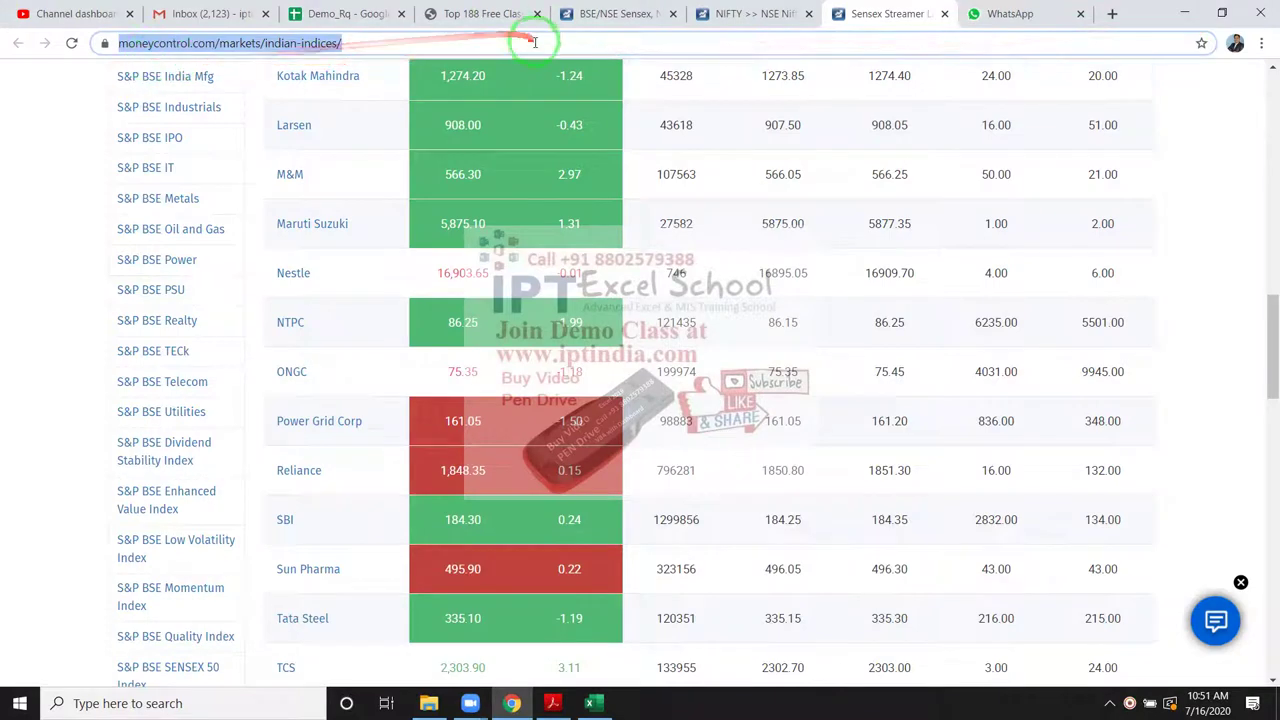
Step: Return to the WhatsApp chat with the Moneycontrol link, then show the desktop
{"action": "left_click", "coordinate": [1000, 10]}
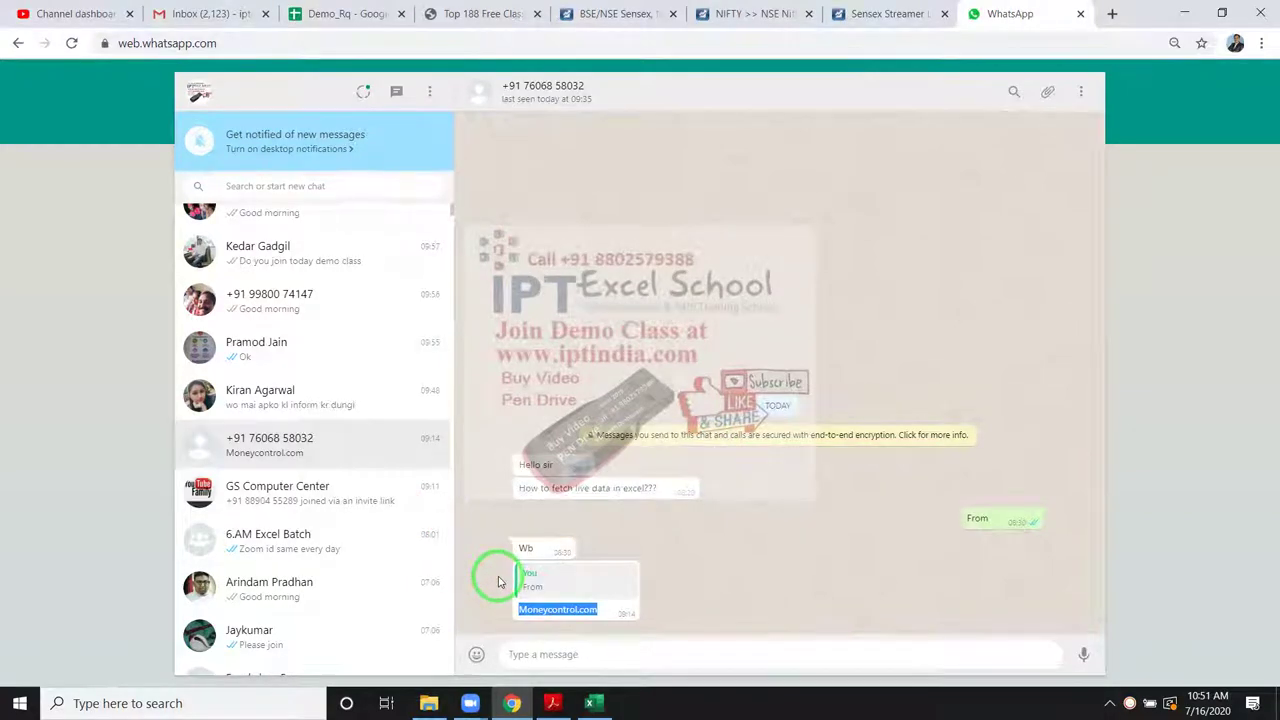
{"action": "key", "text": "super+d"}
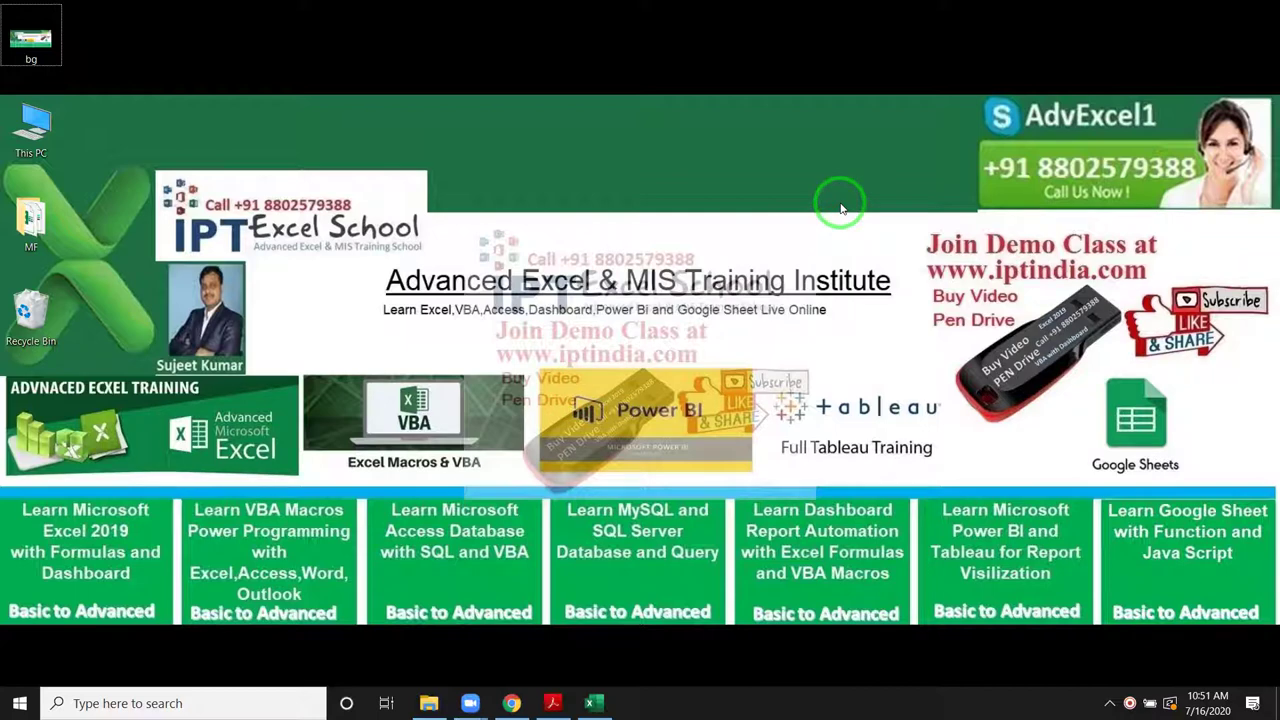
{"action": "left_click_drag", "start_coordinate": [924, 287], "coordinate": [1103, 405]}
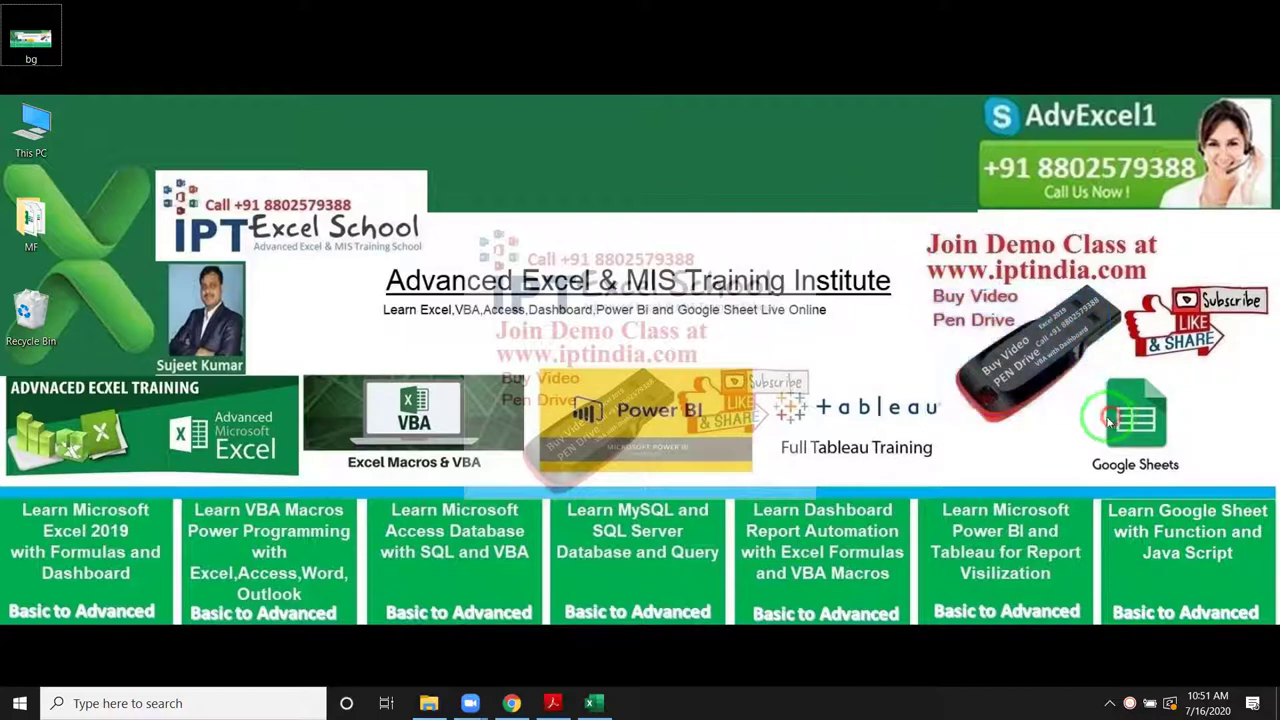
{"action": "mouse_move", "coordinate": [470, 703]}
{"action": "left_click", "coordinate": [499, 664]}
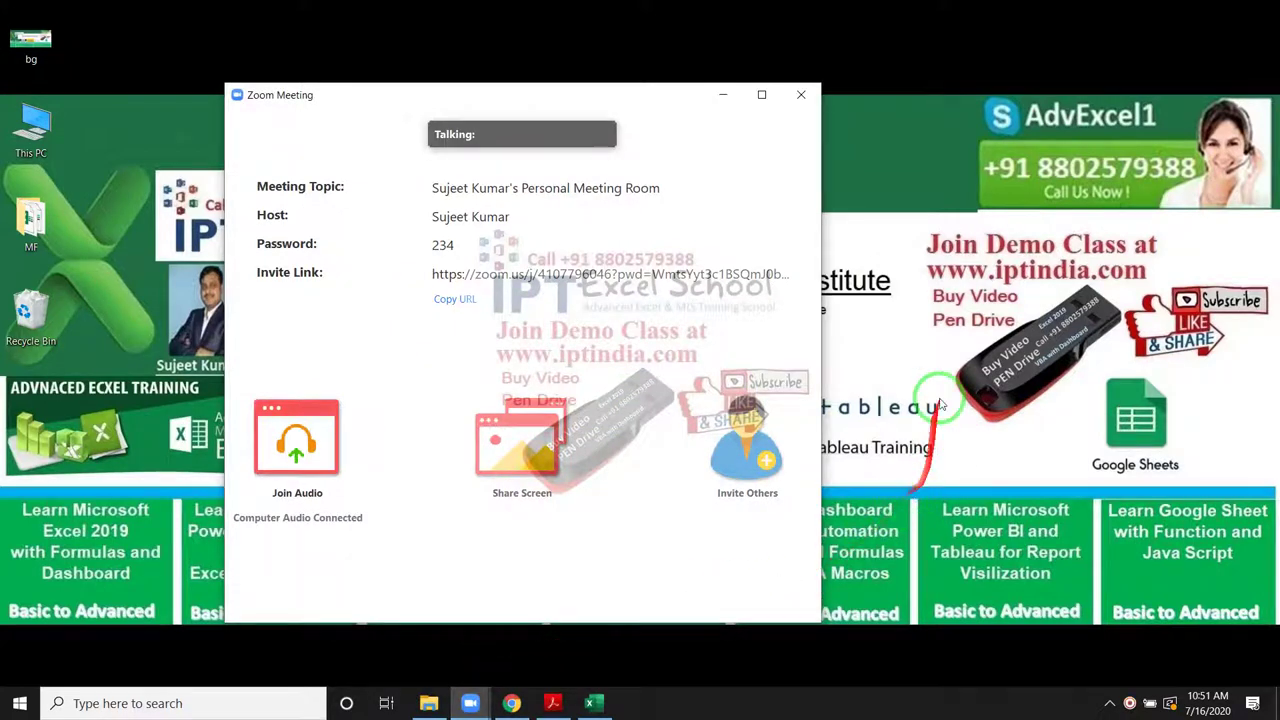
{"action": "left_click", "coordinate": [915, 343]}
{"action": "left_click_drag", "start_coordinate": [920, 260], "coordinate": [1149, 285]}
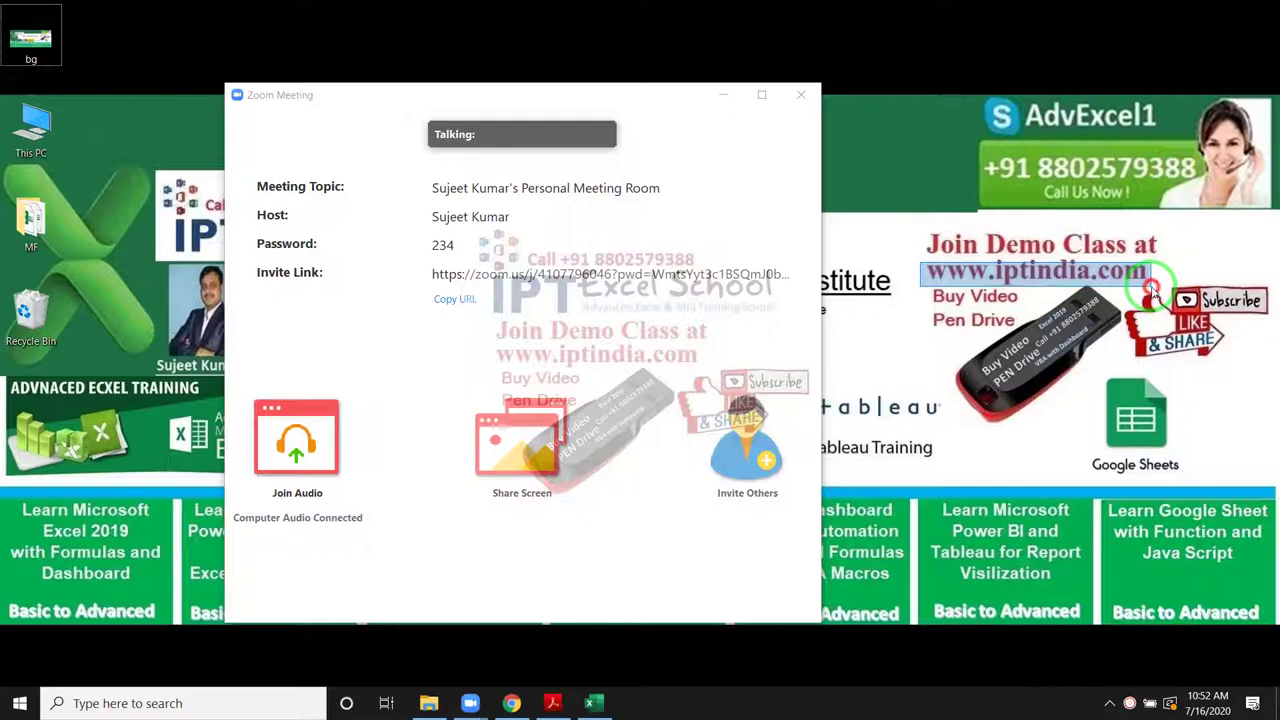
{"action": "left_click_drag", "start_coordinate": [1152, 288], "coordinate": [1150, 290]}
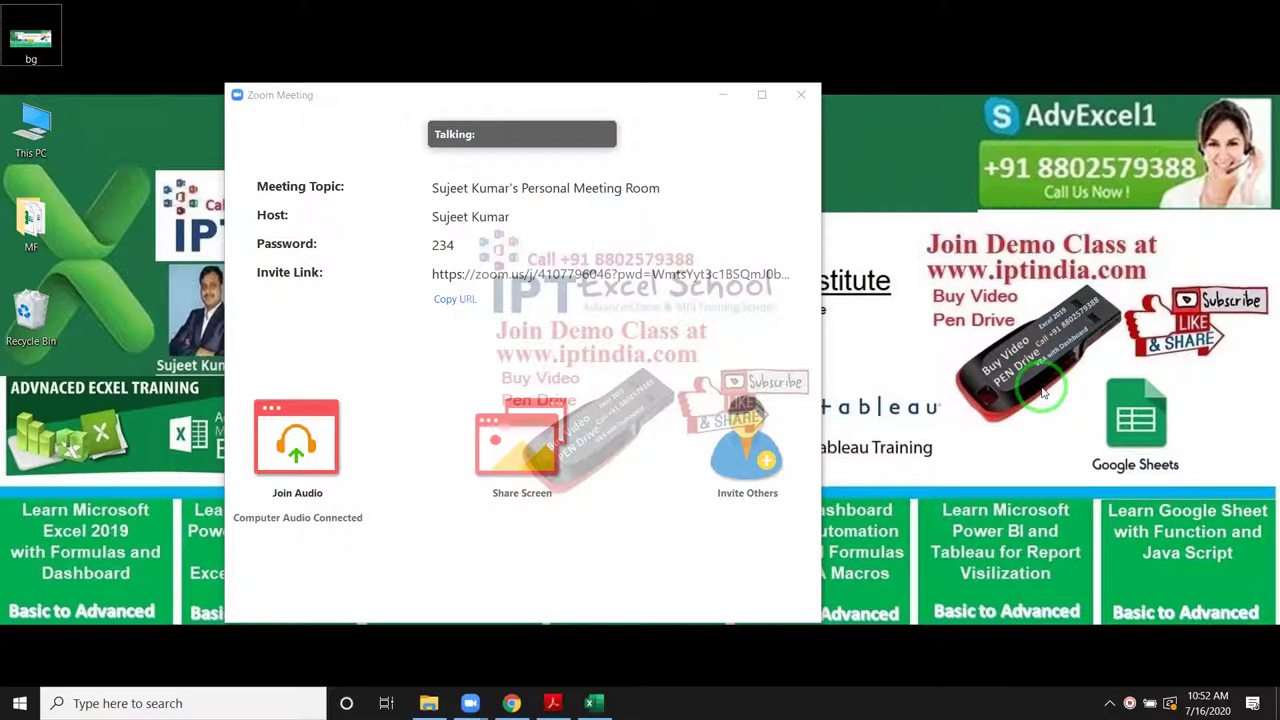